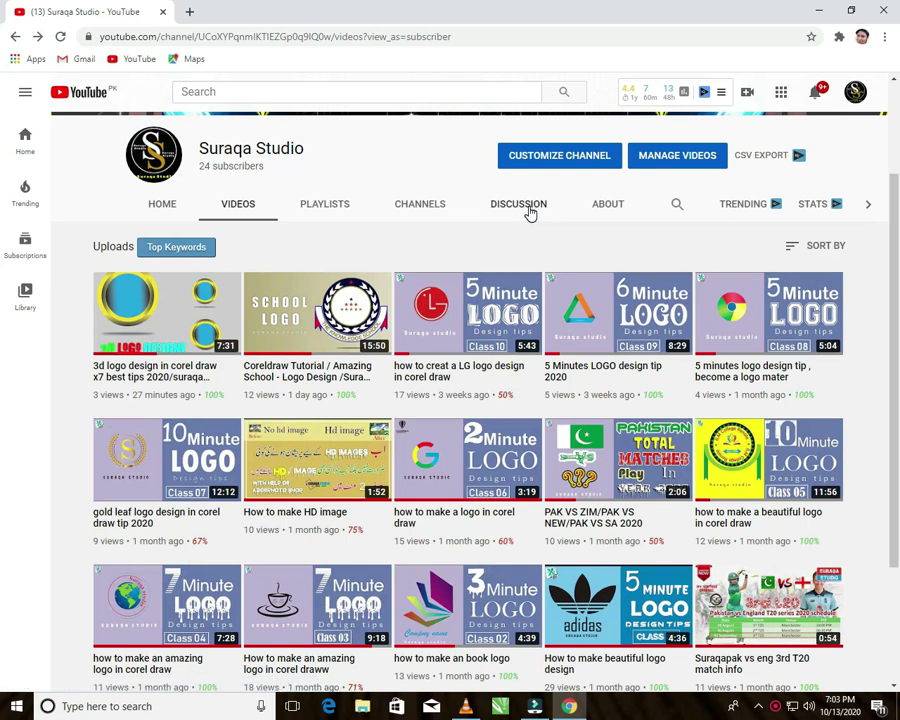
- Look through the uploaded videos on the Suraqa Studio YouTube channel
{"action": "scroll", "coordinate": [530, 213], "scroll_direction": "down", "scroll_amount": 3}
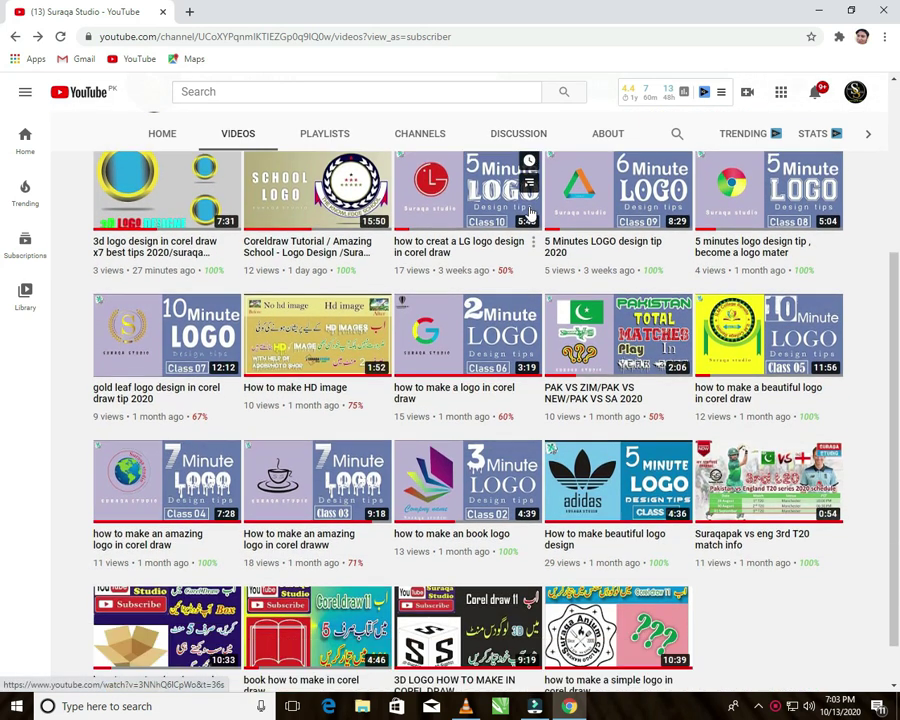
{"action": "scroll", "coordinate": [530, 213], "scroll_direction": "down", "scroll_amount": 1}
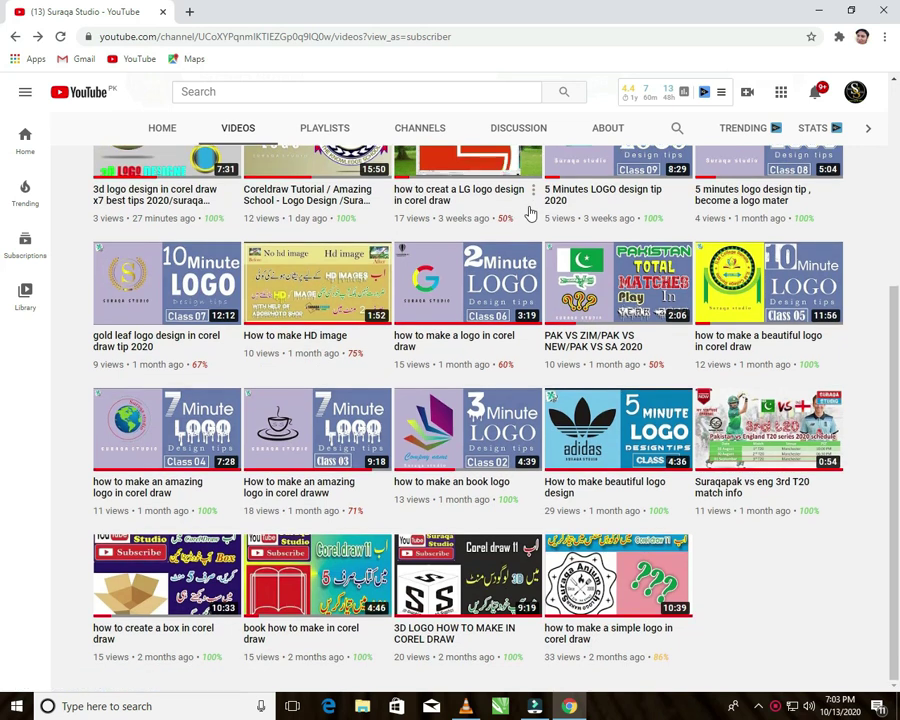
{"action": "scroll", "coordinate": [530, 213], "scroll_direction": "up", "scroll_amount": 5}
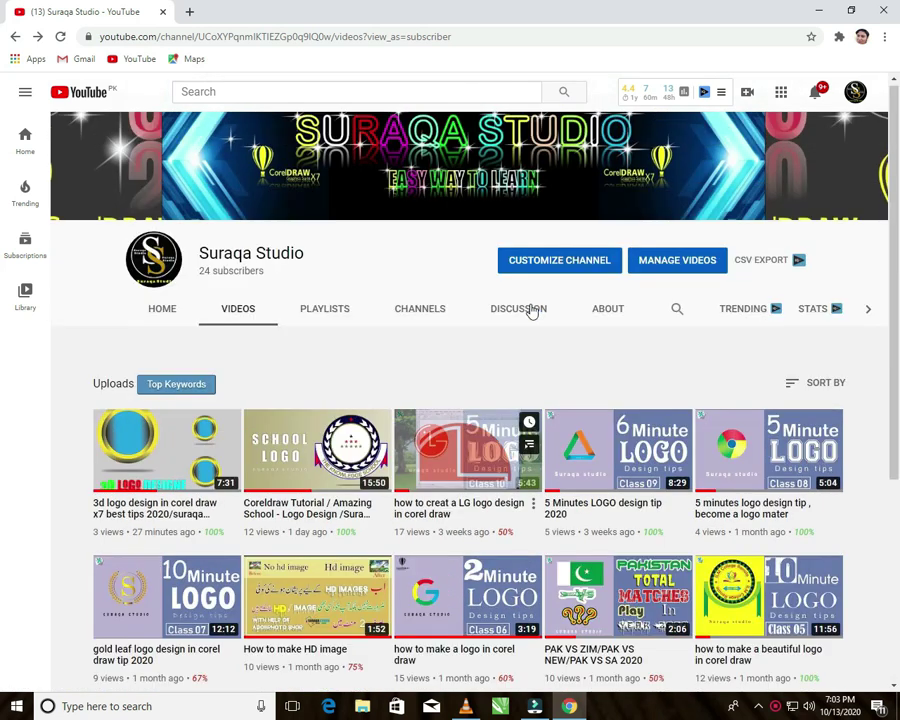
{"action": "scroll", "coordinate": [532, 312], "scroll_direction": "up", "scroll_amount": 1}
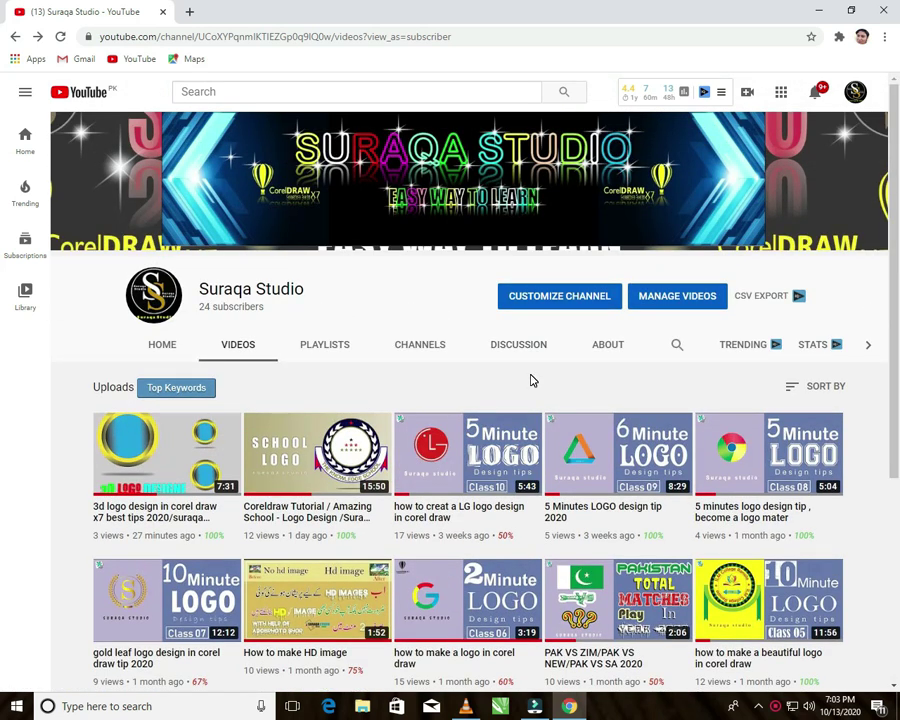
{"action": "scroll", "coordinate": [453, 369], "scroll_direction": "down", "scroll_amount": 2}
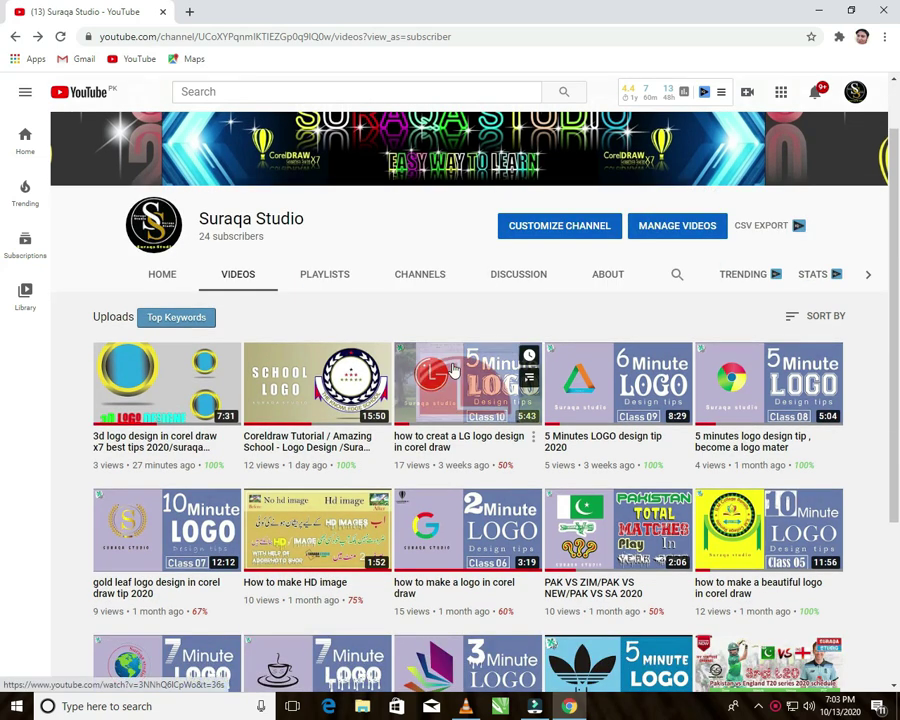
{"action": "scroll", "coordinate": [453, 369], "scroll_direction": "down", "scroll_amount": 4}
{"action": "scroll", "coordinate": [453, 369], "scroll_direction": "down", "scroll_amount": 1}
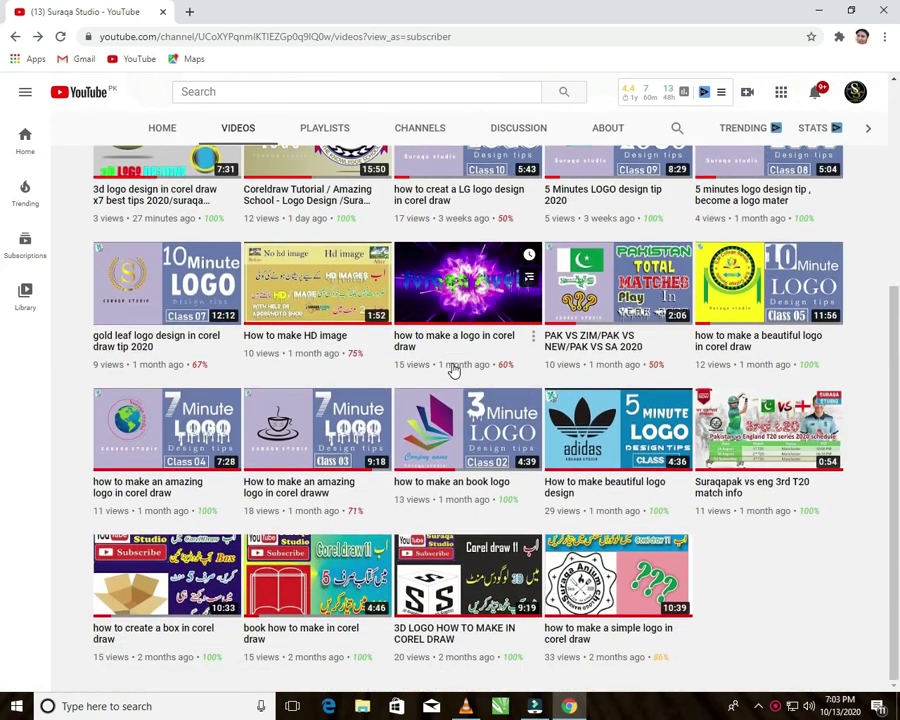
{"action": "scroll", "coordinate": [453, 369], "scroll_direction": "up", "scroll_amount": 5}
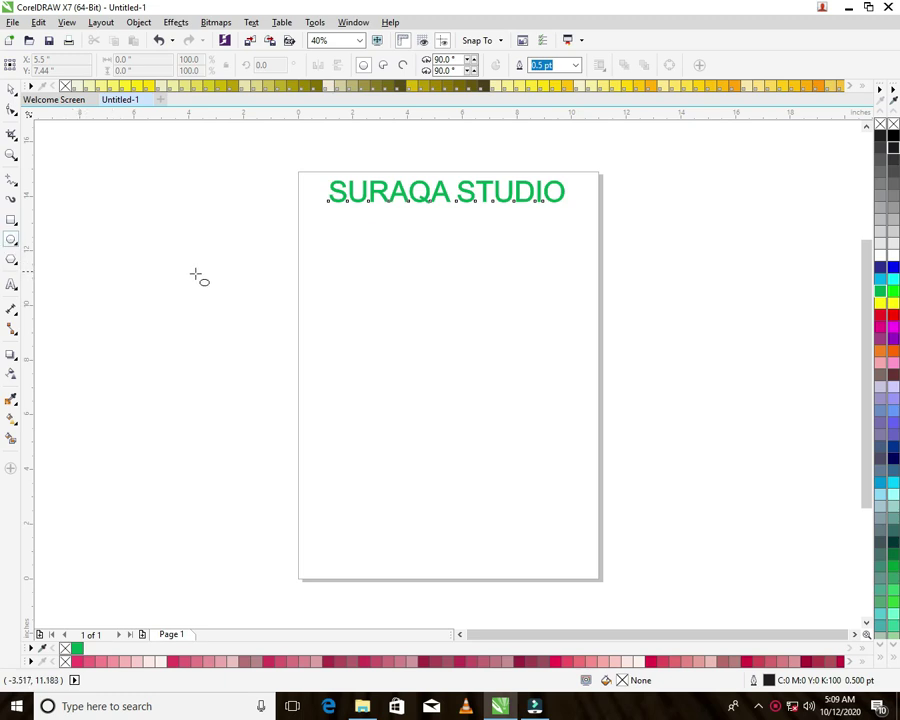
- In CorelDRAW, draw a circle about 7.4 inches in diameter below the SURAQA STUDIO text and give it a 16 pt outline
{"action": "left_click_drag", "start_coordinate": [346, 260], "coordinate": [553, 467]}
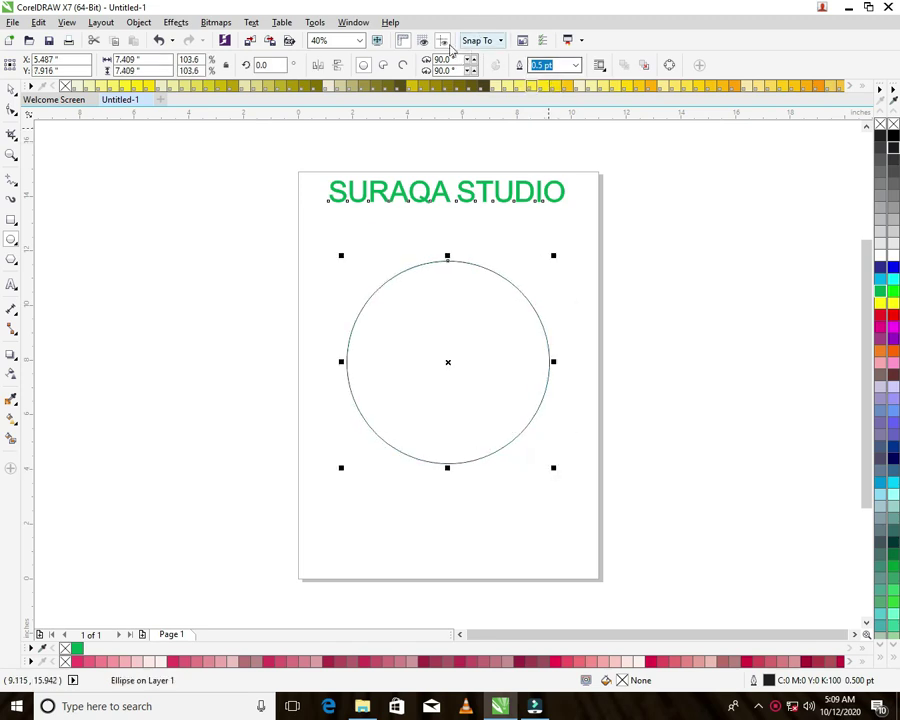
{"action": "left_click", "coordinate": [576, 66]}
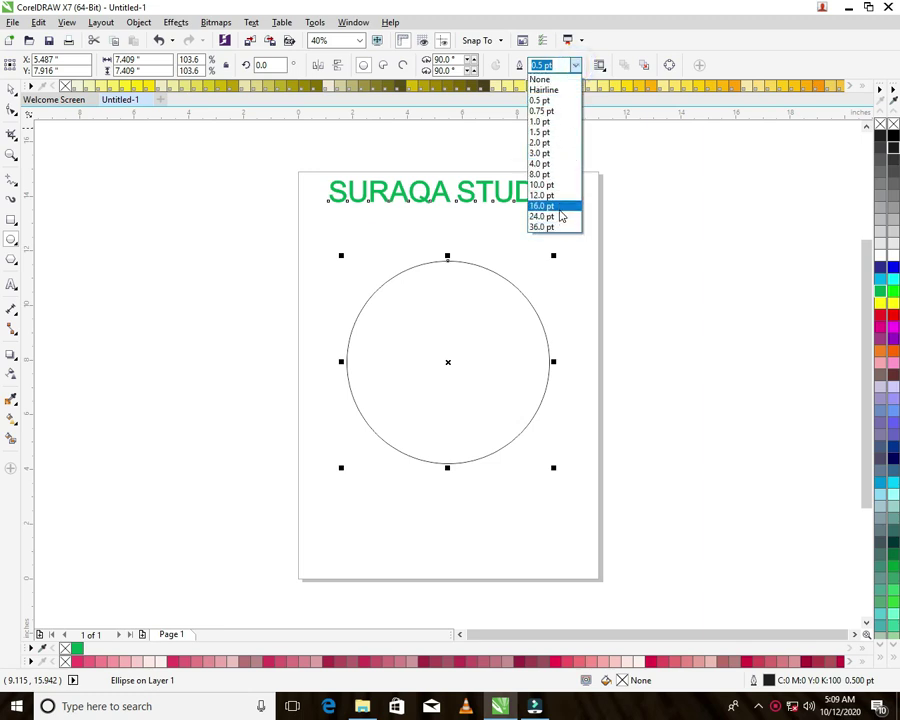
{"action": "left_click", "coordinate": [556, 206]}
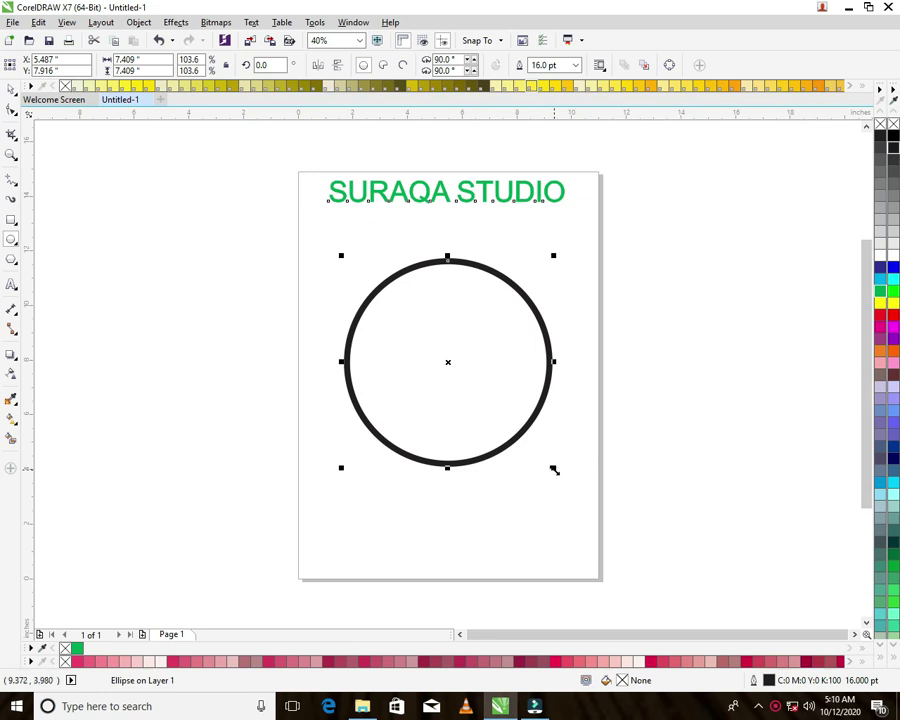
- Create two smaller concentric copies of the circle, about 6 inches and about 4.4 inches in diameter
{"action": "left_click_drag", "start_coordinate": [554, 469], "coordinate": [528, 429]}
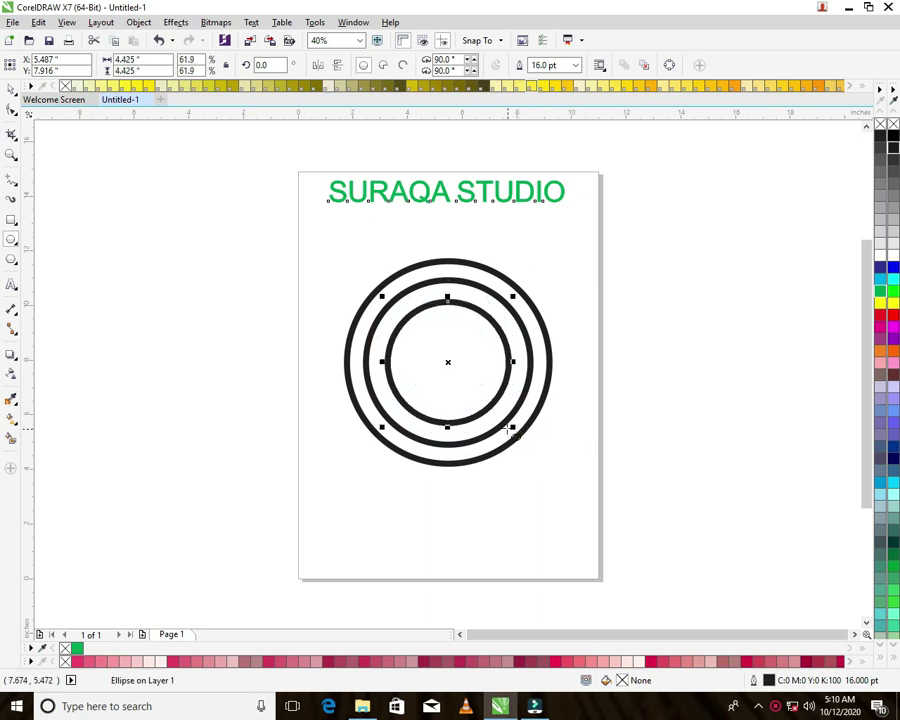
{"action": "left_click", "coordinate": [510, 426]}
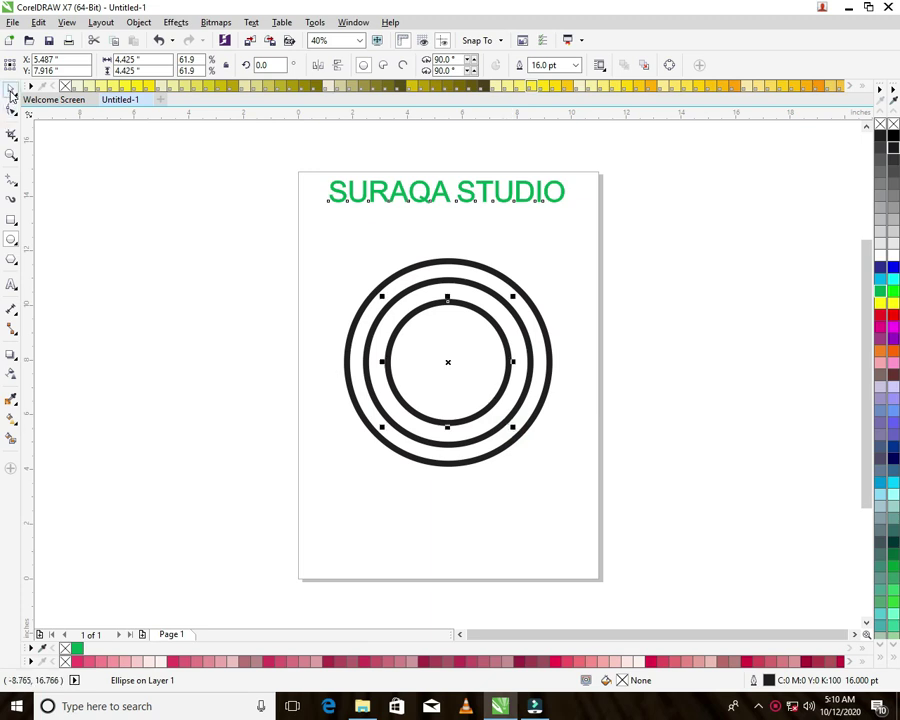
{"action": "left_click", "coordinate": [180, 255]}
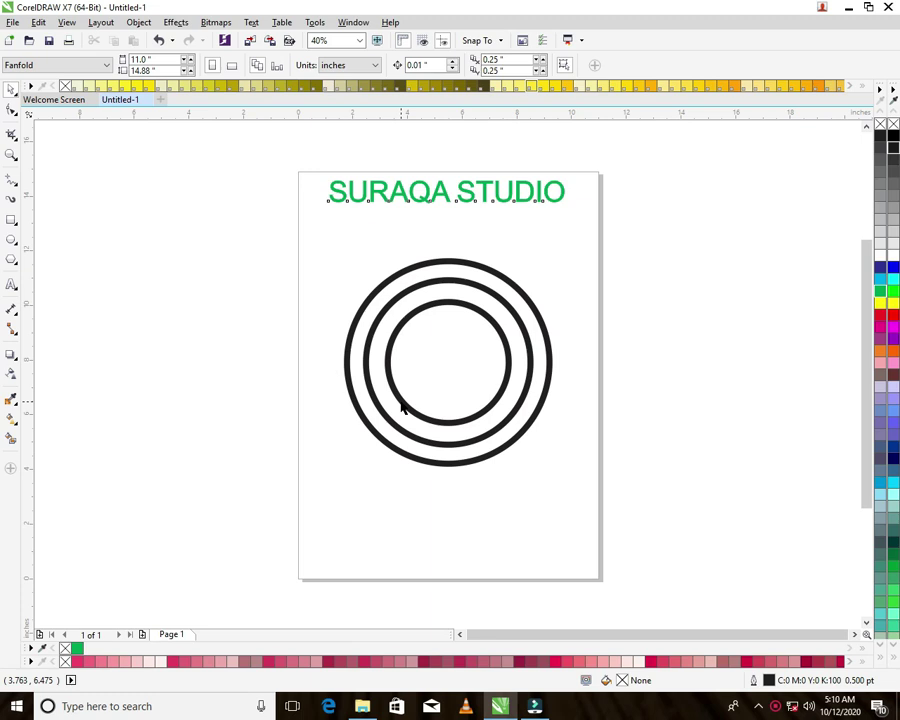
{"action": "left_click", "coordinate": [403, 407]}
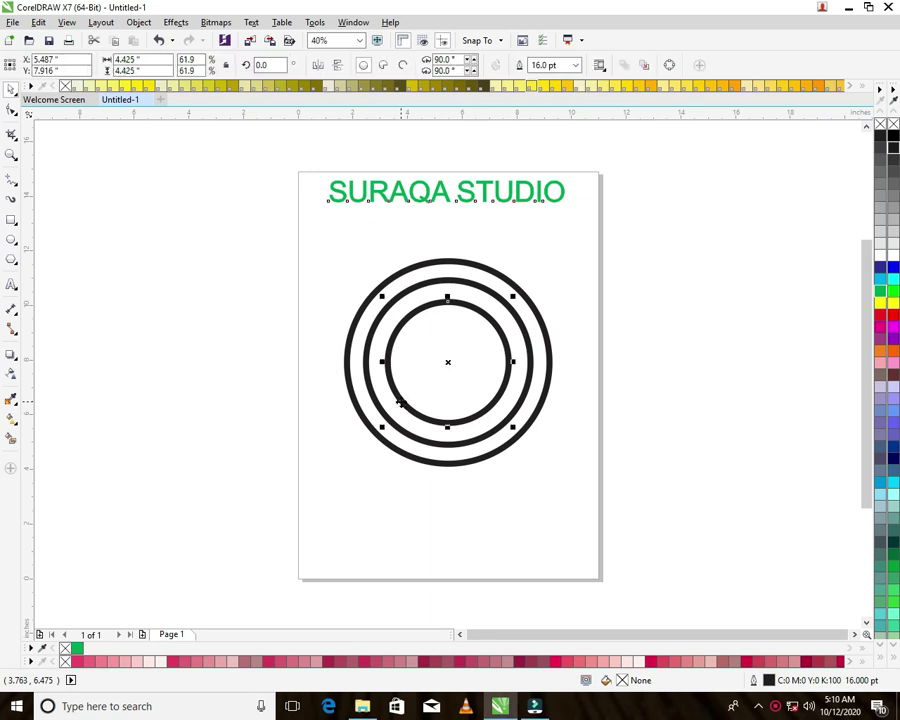
{"action": "left_click", "coordinate": [326, 395]}
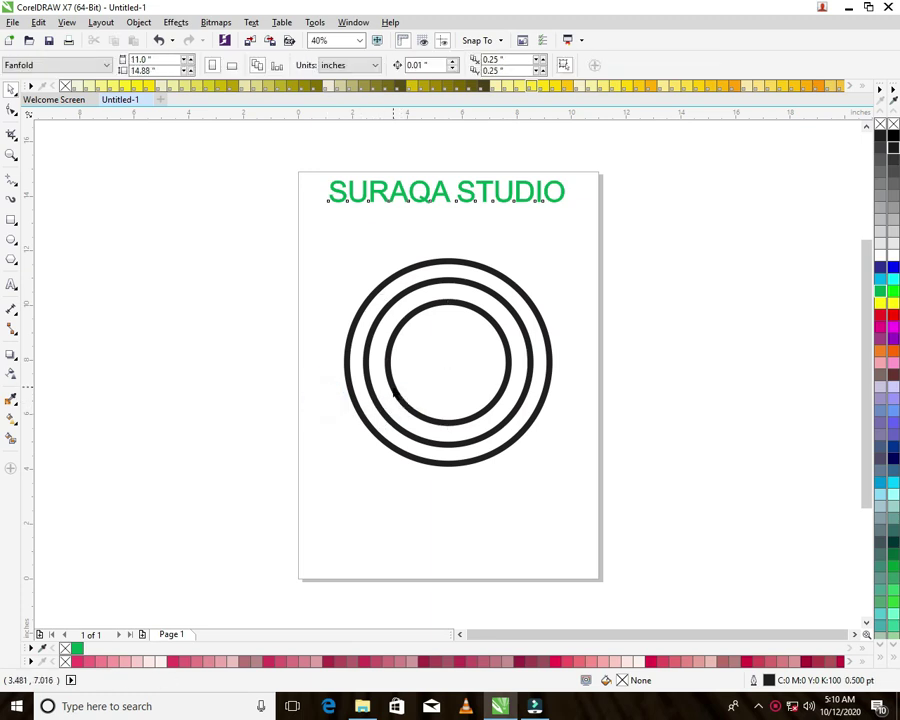
{"action": "left_click", "coordinate": [392, 390]}
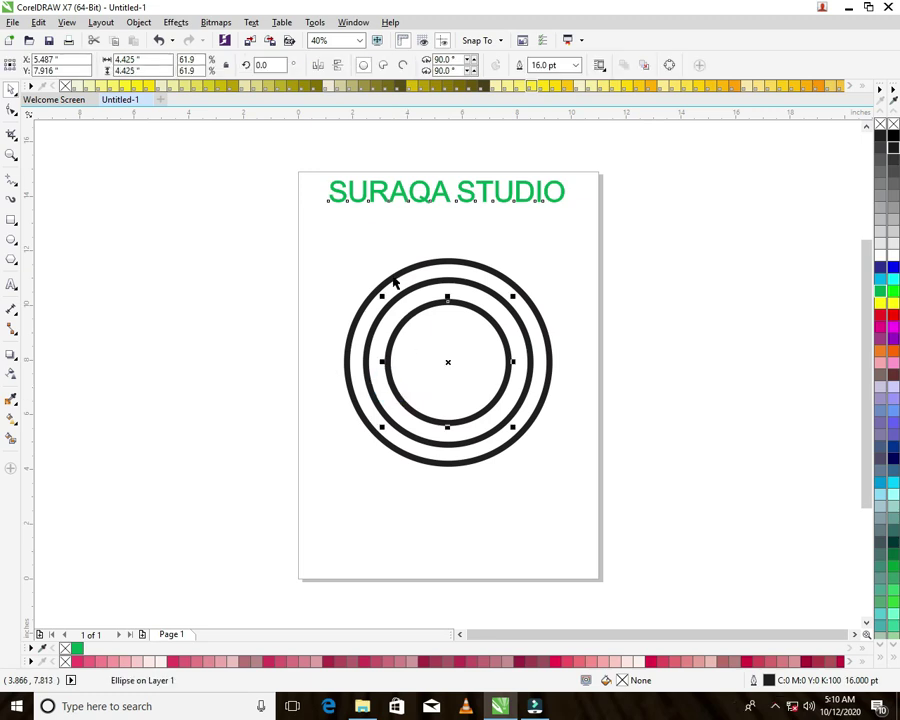
- Place a vertical and a horizontal guideline crossing at the circles' common centre, deleting the stray vertical guideline outside the page
{"action": "left_click", "coordinate": [31, 220]}
{"action": "left_click_drag", "start_coordinate": [278, 276], "coordinate": [448, 357]}
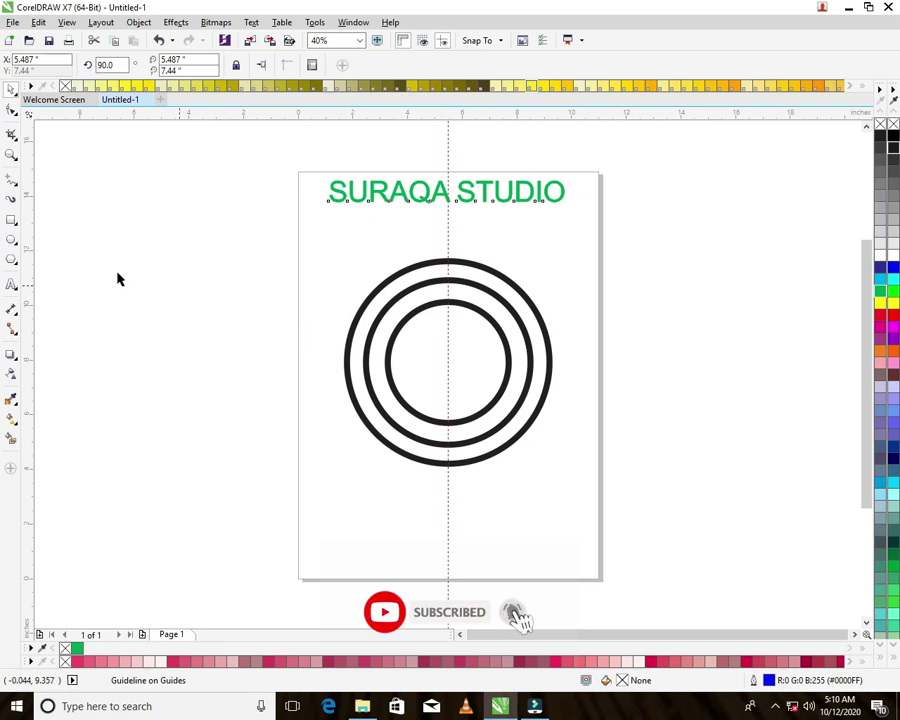
{"action": "left_click_drag", "start_coordinate": [33, 280], "coordinate": [98, 360]}
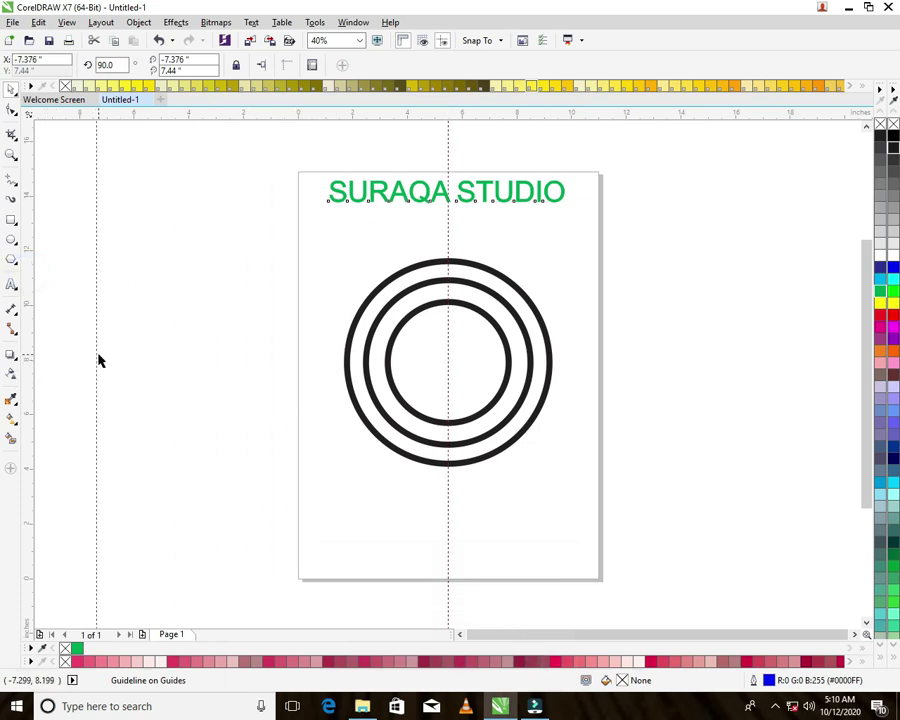
{"action": "key", "text": "Delete"}
{"action": "left_click_drag", "start_coordinate": [250, 114], "coordinate": [448, 362]}
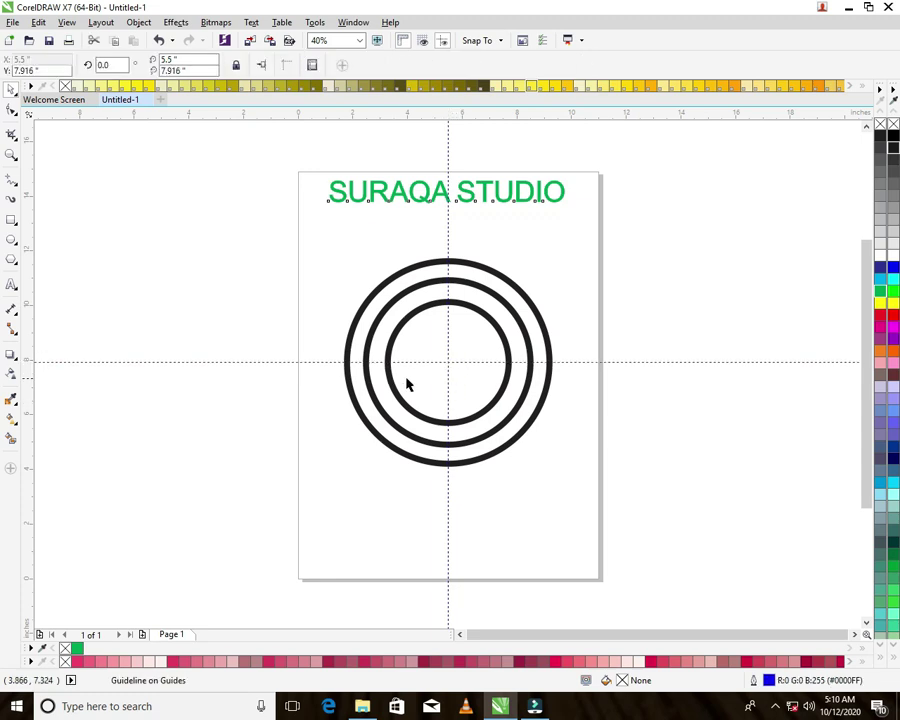
{"action": "left_click", "coordinate": [360, 362]}
- Convert the innermost circle to an arc and shorten it to the lower-left quarter, from 180° to 270°
{"action": "left_click", "coordinate": [396, 321]}
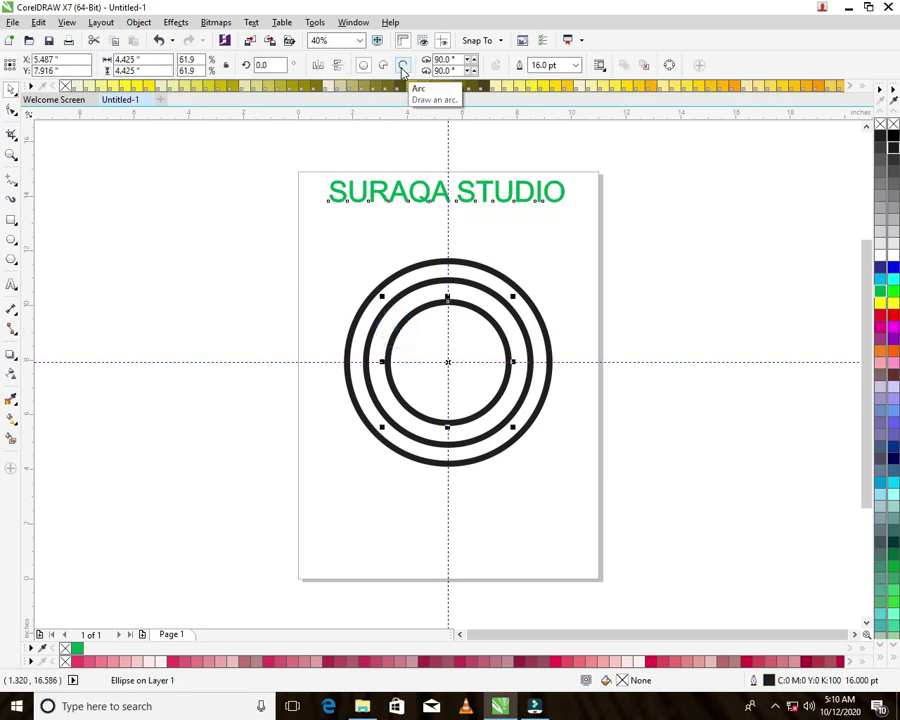
{"action": "left_click", "coordinate": [403, 67]}
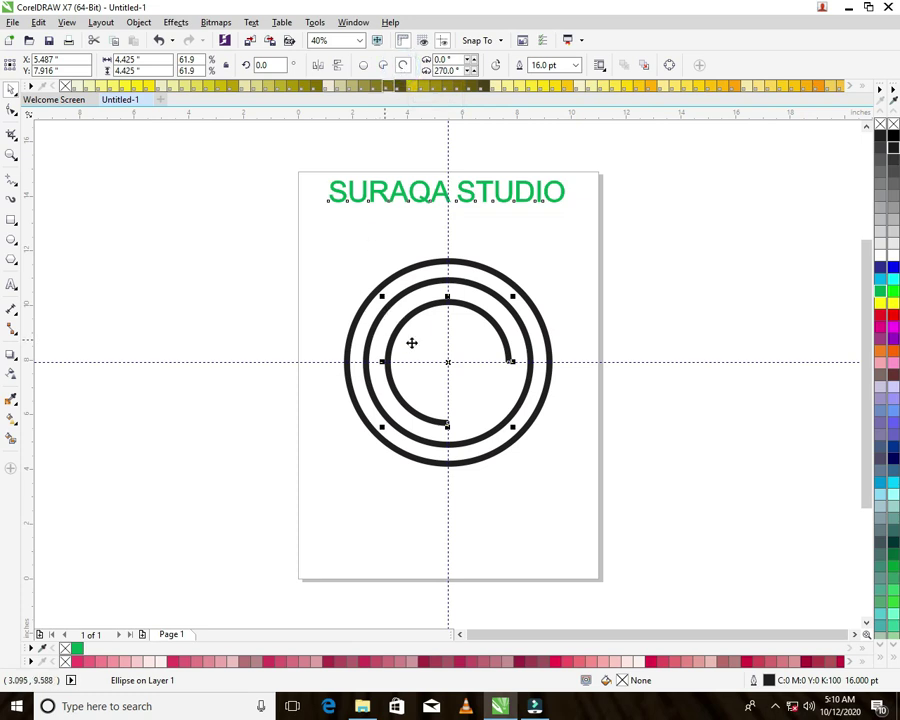
{"action": "left_click", "coordinate": [11, 110]}
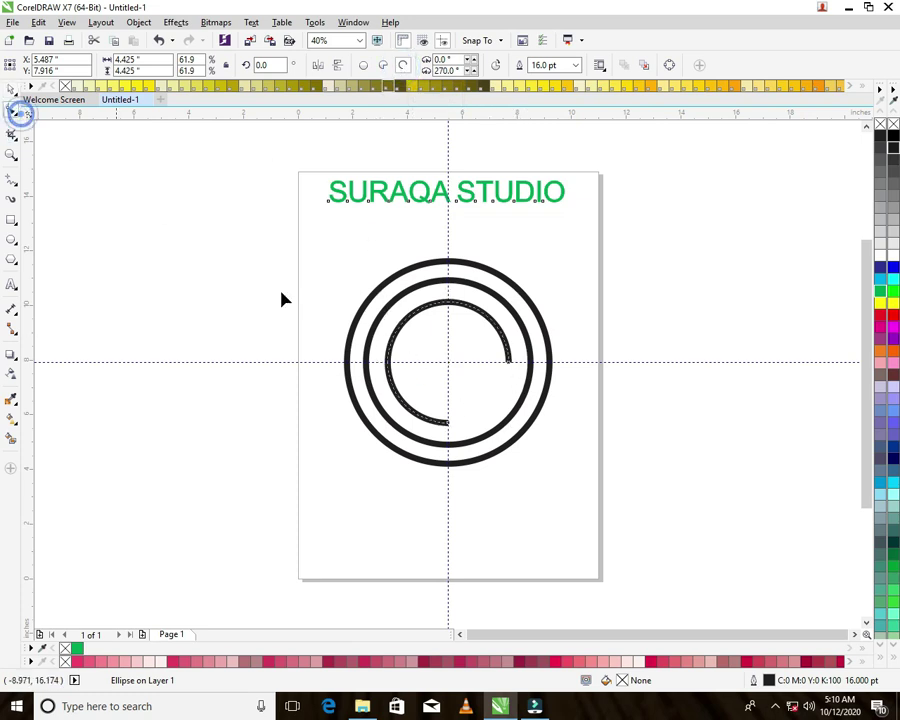
{"action": "left_click_drag", "start_coordinate": [508, 363], "coordinate": [390, 370]}
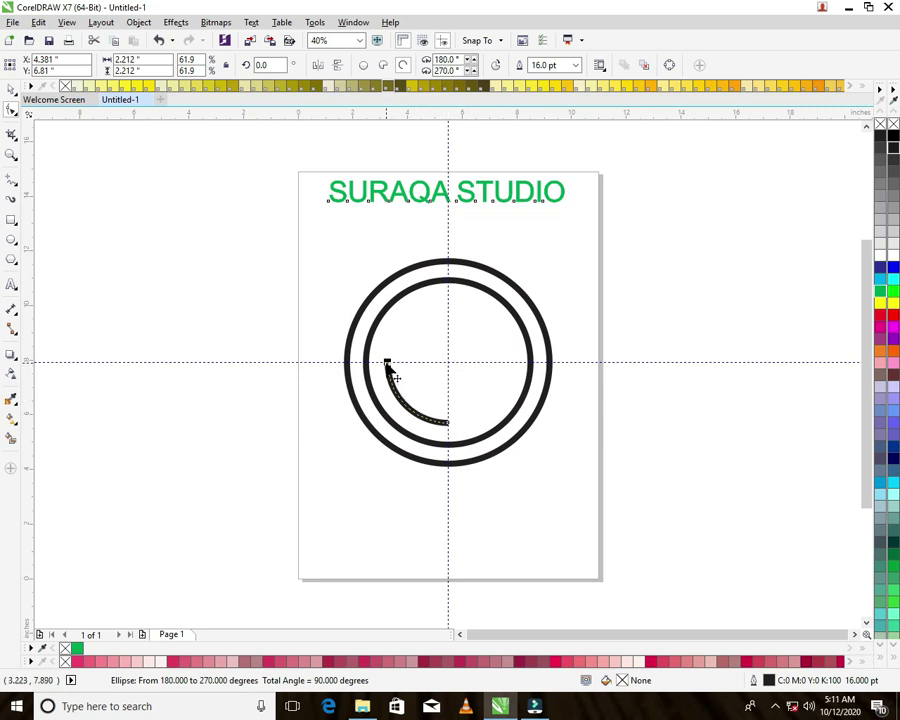
{"action": "left_click_drag", "start_coordinate": [388, 364], "coordinate": [398, 381]}
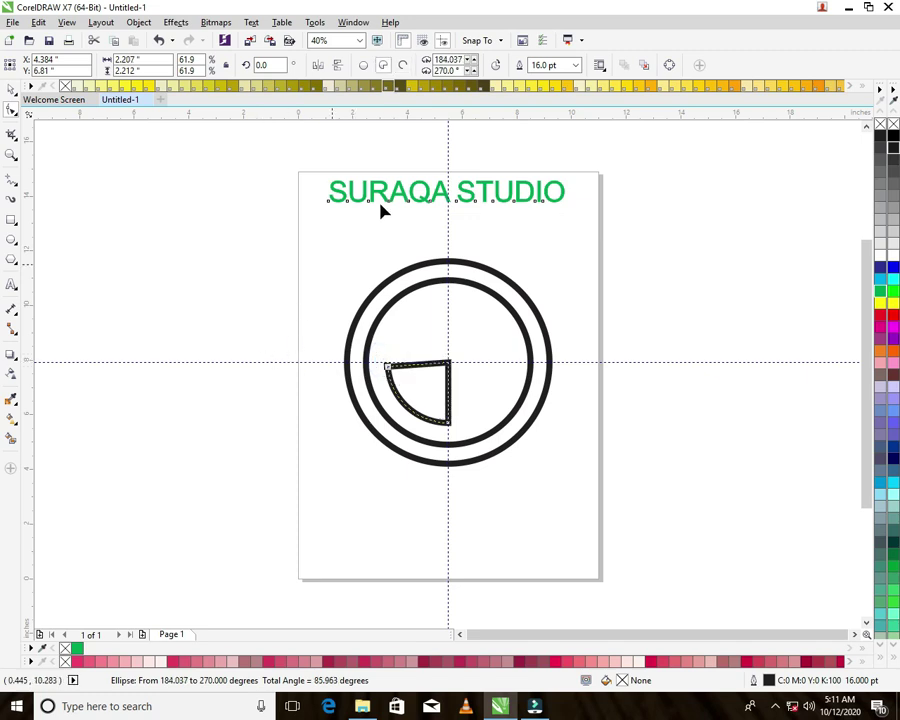
{"action": "left_click", "coordinate": [401, 65]}
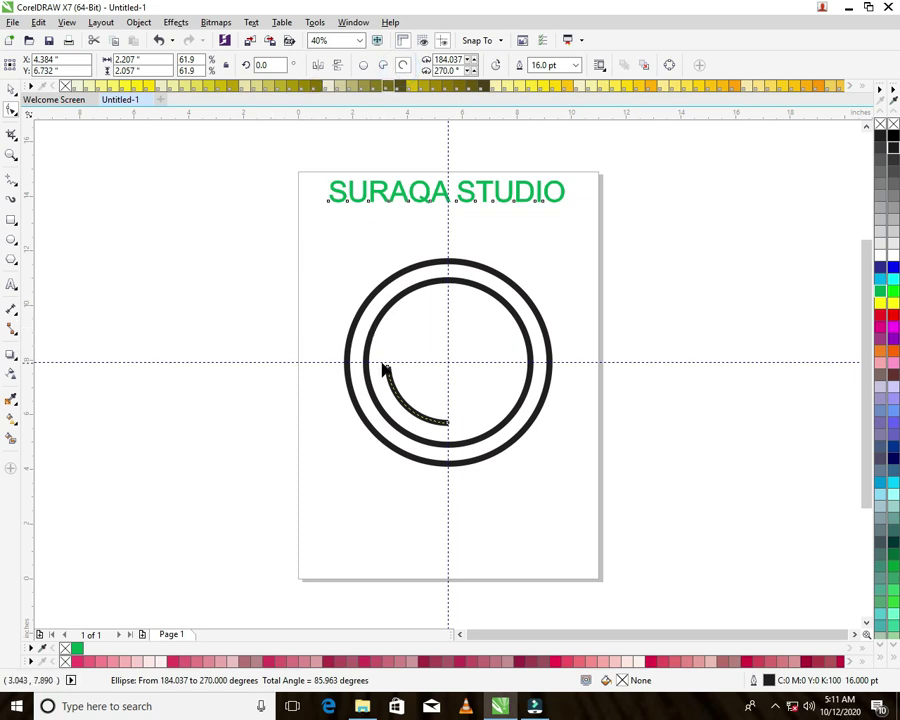
{"action": "mouse_move", "coordinate": [388, 367]}
{"action": "left_mouse_down"}
{"action": "mouse_move", "coordinate": [410, 346]}
{"action": "mouse_move", "coordinate": [400, 337]}
{"action": "mouse_move", "coordinate": [388, 362]}
{"action": "left_mouse_up"}
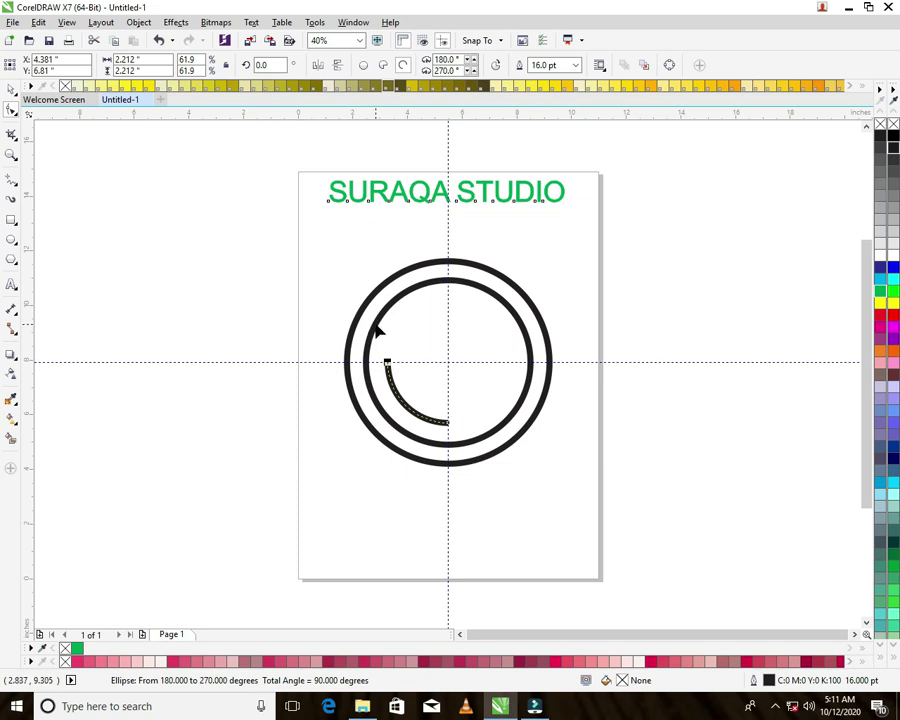
- Reduce the middle circle to an open lower-left quarter arc running from 180° to about 269° between the guidelines
{"action": "left_click", "coordinate": [375, 318]}
{"action": "left_click_drag", "start_coordinate": [448, 284], "coordinate": [376, 364]}
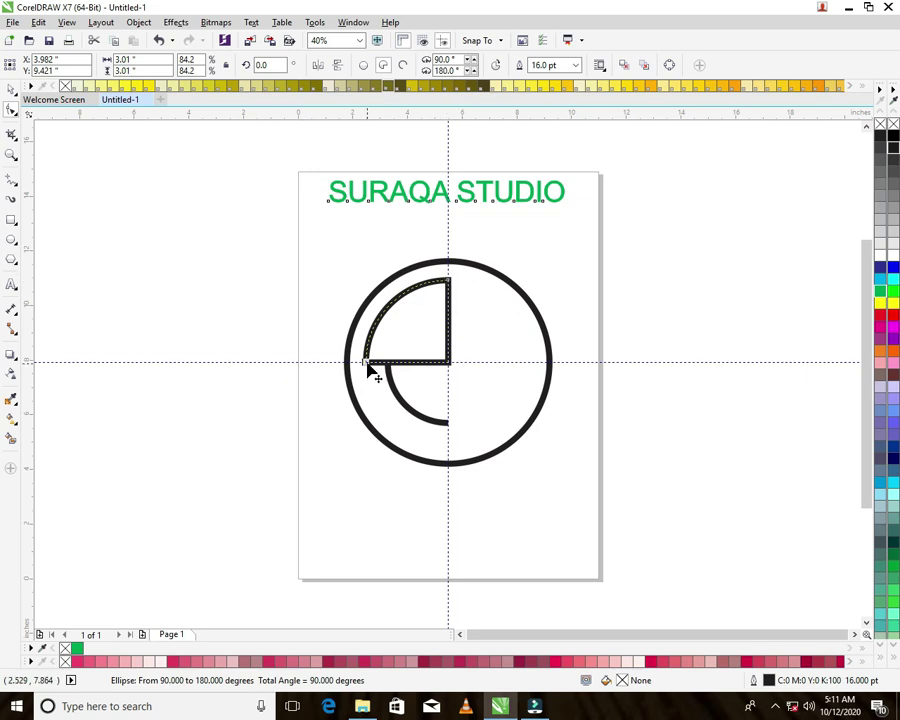
{"action": "left_click_drag", "start_coordinate": [365, 365], "coordinate": [447, 500]}
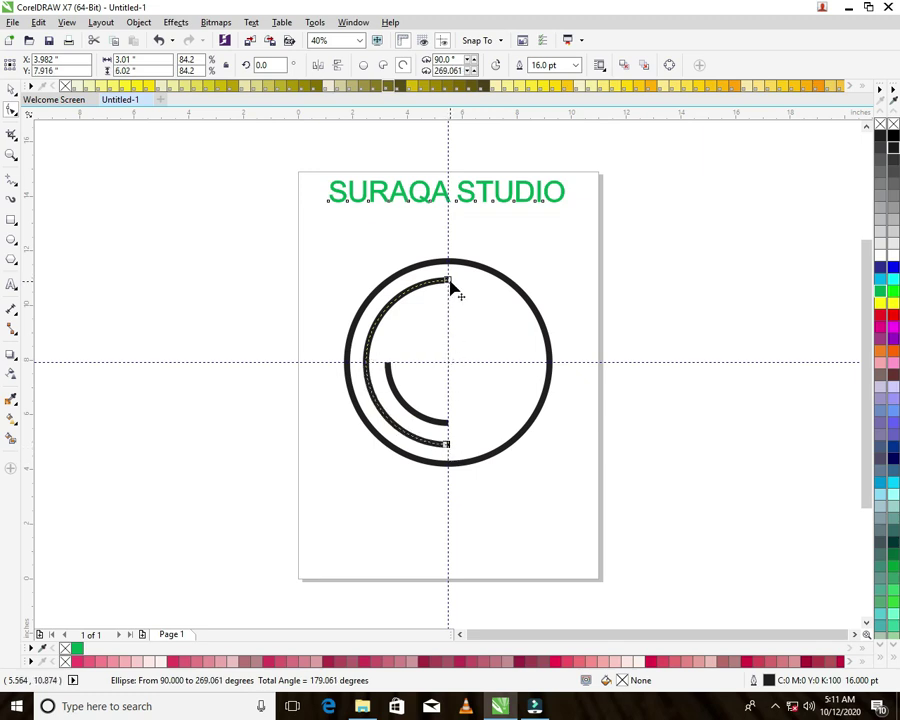
{"action": "left_click_drag", "start_coordinate": [457, 293], "coordinate": [391, 369]}
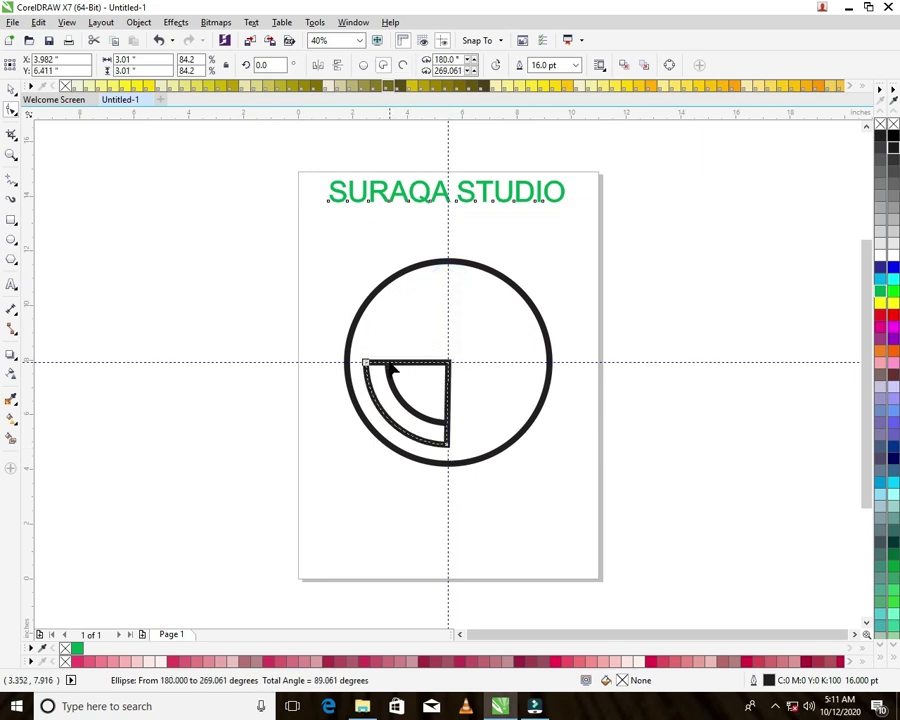
{"action": "left_click", "coordinate": [403, 65]}
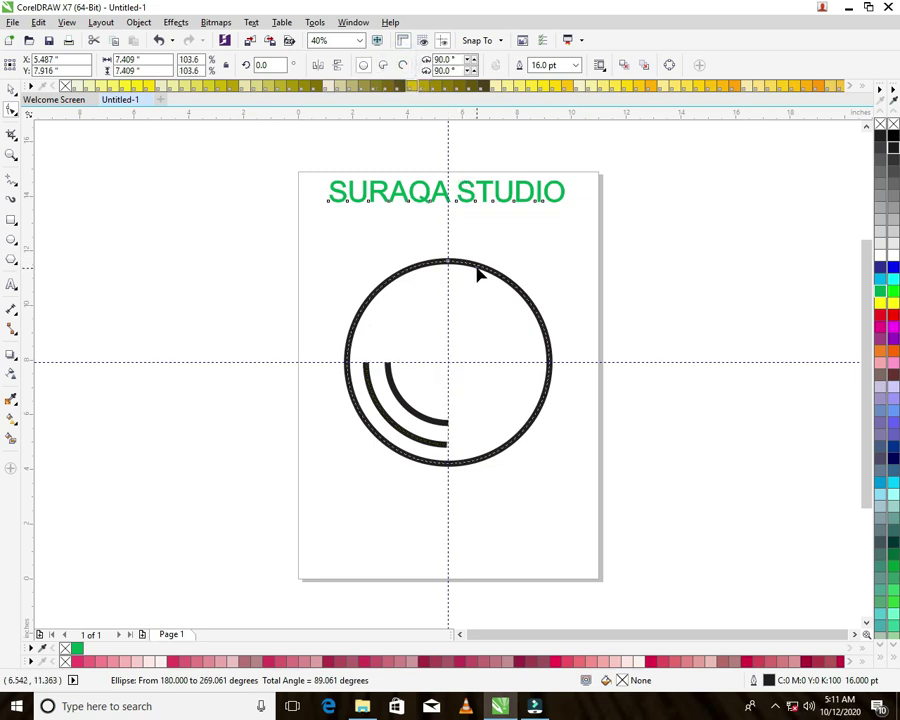
- Reduce the outermost circle to an open lower-left quarter arc from 180° to about 269°, matching the two inner arcs
{"action": "left_click", "coordinate": [458, 265]}
{"action": "left_click_drag", "start_coordinate": [454, 264], "coordinate": [448, 452]}
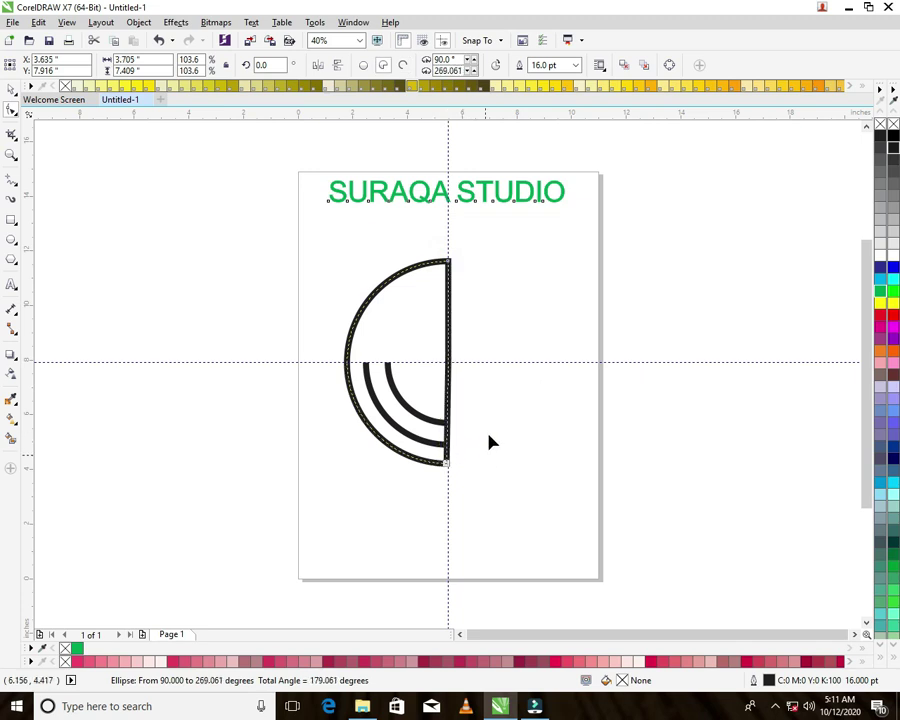
{"action": "left_click_drag", "start_coordinate": [448, 262], "coordinate": [367, 366]}
{"action": "left_click", "coordinate": [403, 65]}
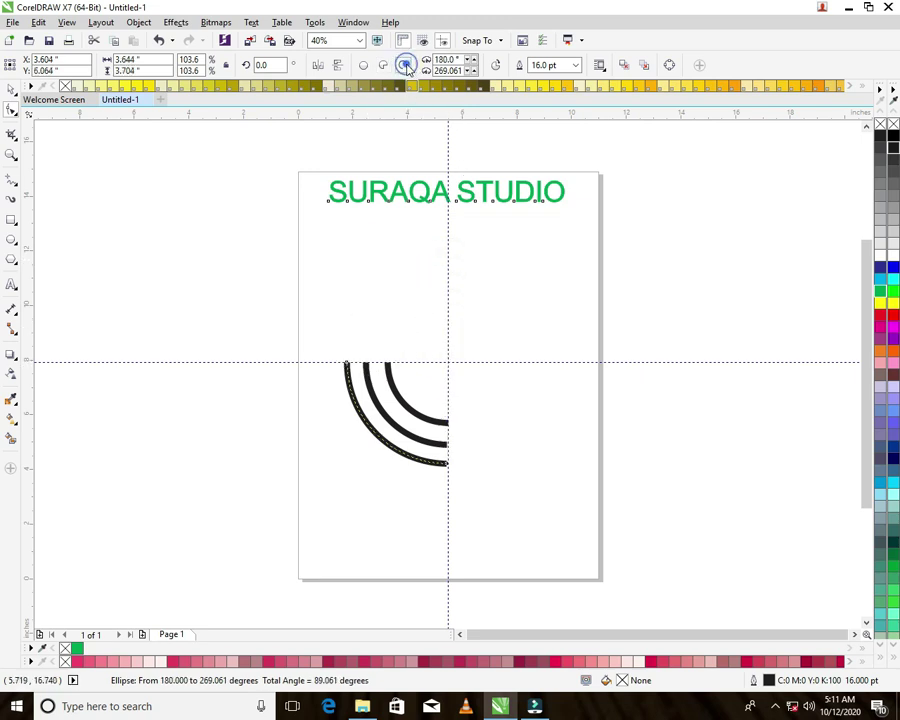
- Extend the open ends of the middle and outermost arcs to the vertical guideline, at about 270°
{"action": "left_click", "coordinate": [10, 88]}
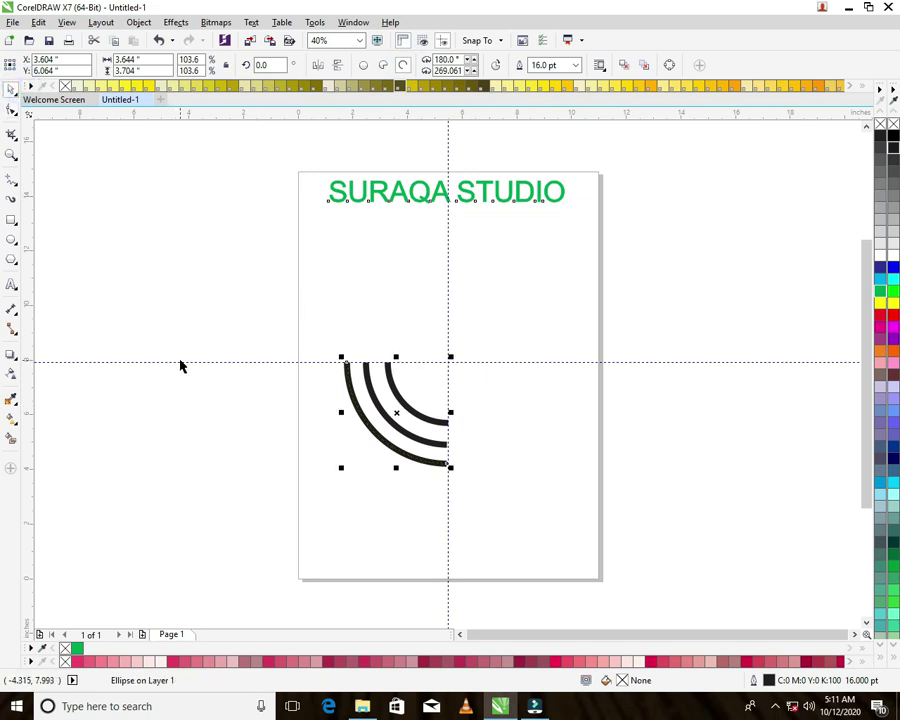
{"action": "left_click", "coordinate": [11, 154]}
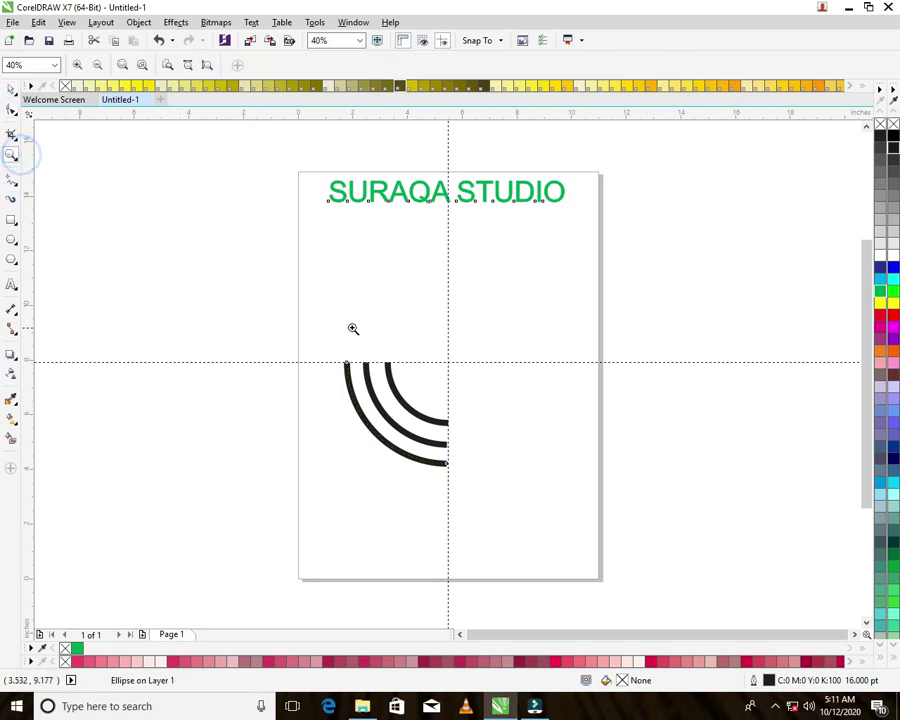
{"action": "left_click_drag", "start_coordinate": [340, 354], "coordinate": [410, 382]}
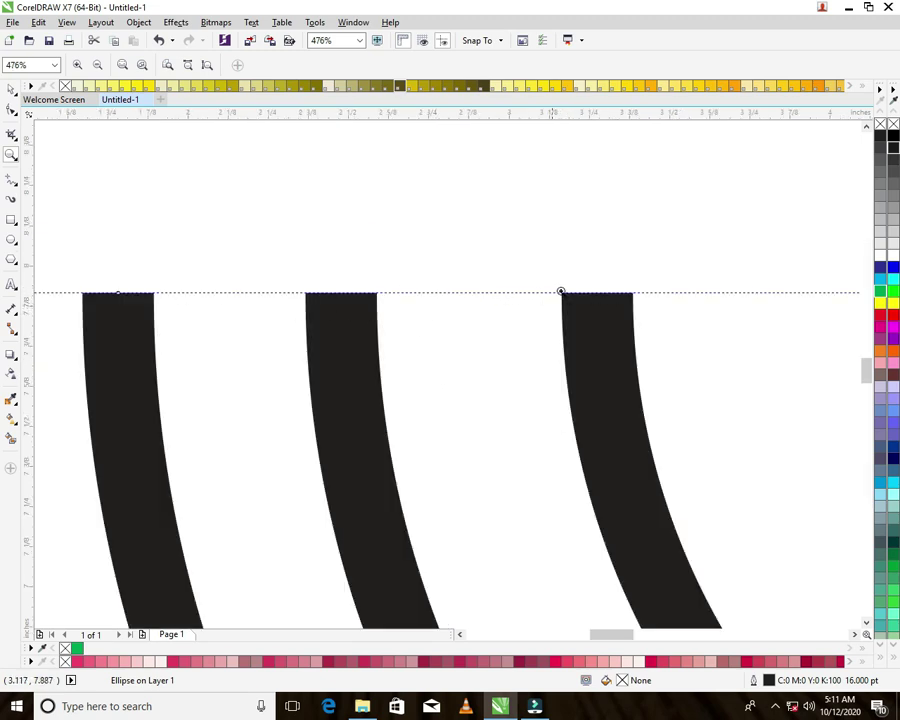
{"action": "double_click", "coordinate": [12, 156]}
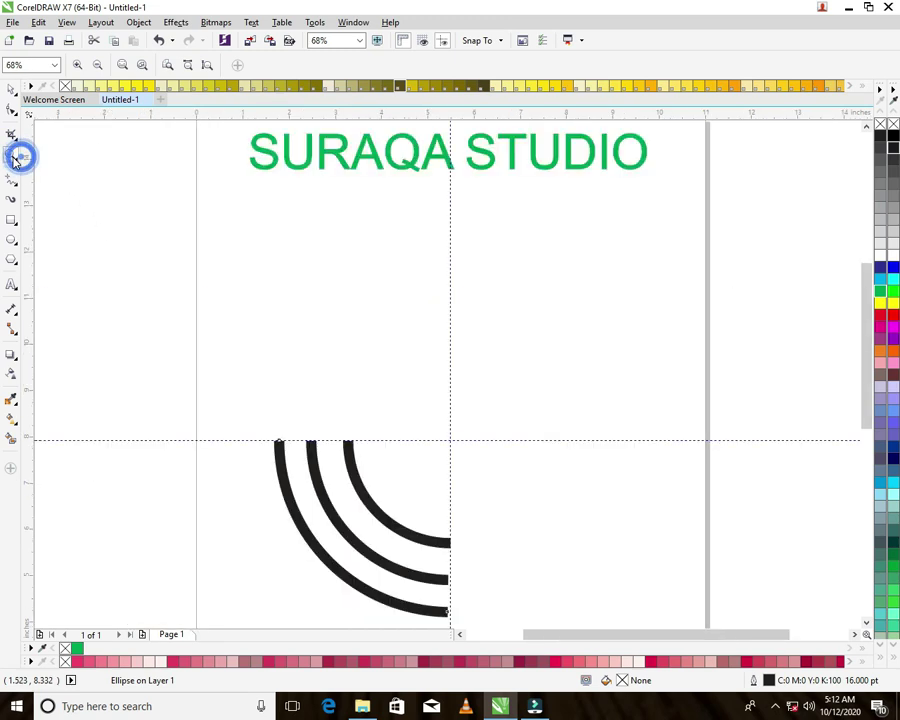
{"action": "scroll", "coordinate": [433, 517], "scroll_direction": "down", "scroll_amount": 3}
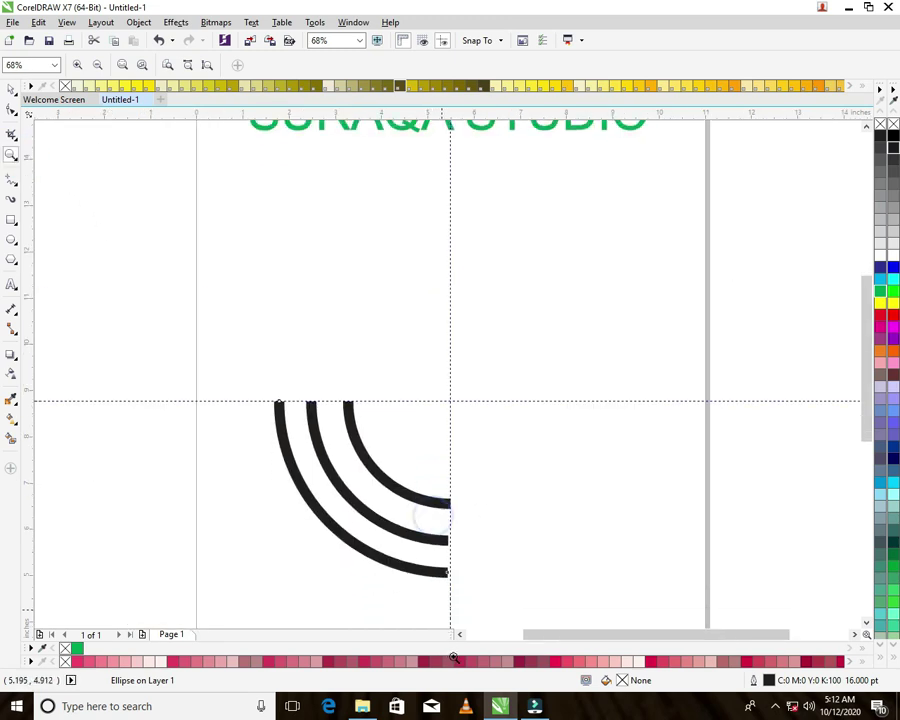
{"action": "left_click_drag", "start_coordinate": [432, 436], "coordinate": [472, 572]}
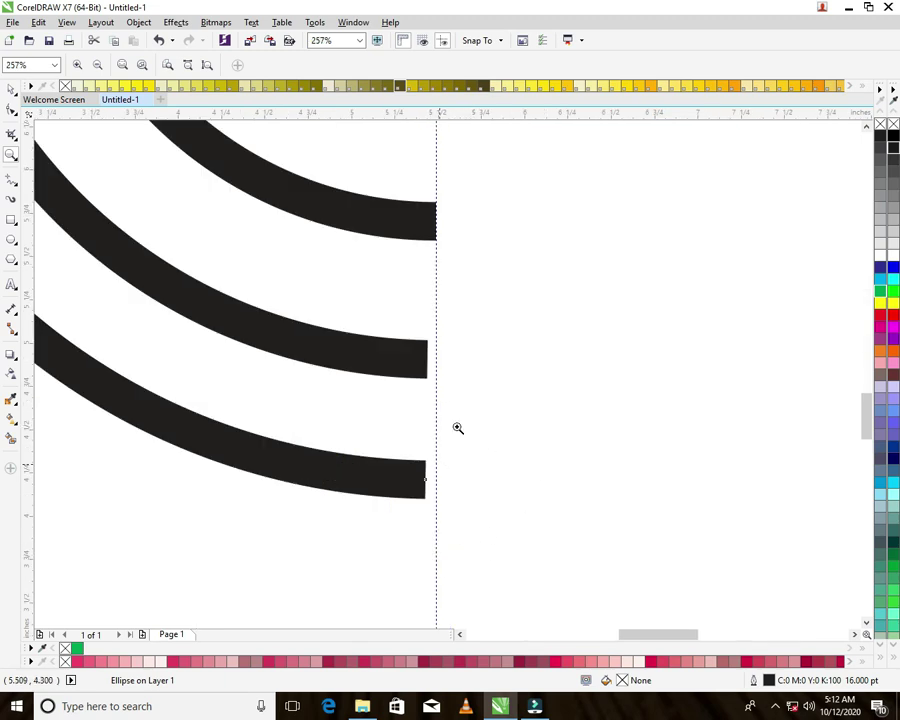
{"action": "left_click", "coordinate": [11, 110]}
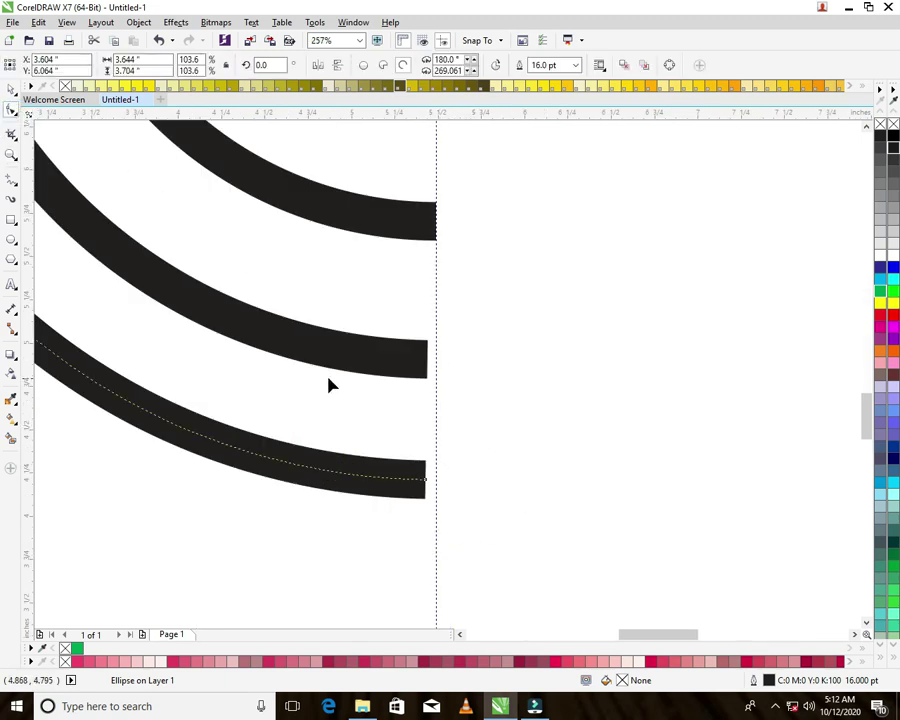
{"action": "left_click", "coordinate": [357, 358]}
{"action": "left_click_drag", "start_coordinate": [427, 360], "coordinate": [436, 361]}
{"action": "left_click", "coordinate": [394, 486]}
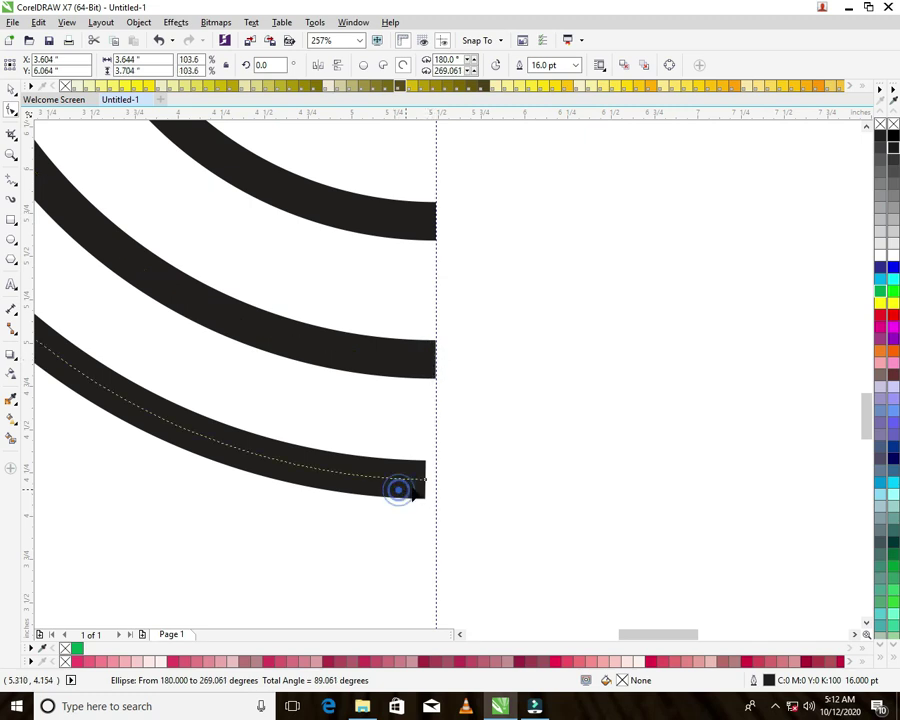
{"action": "left_click_drag", "start_coordinate": [426, 482], "coordinate": [437, 484]}
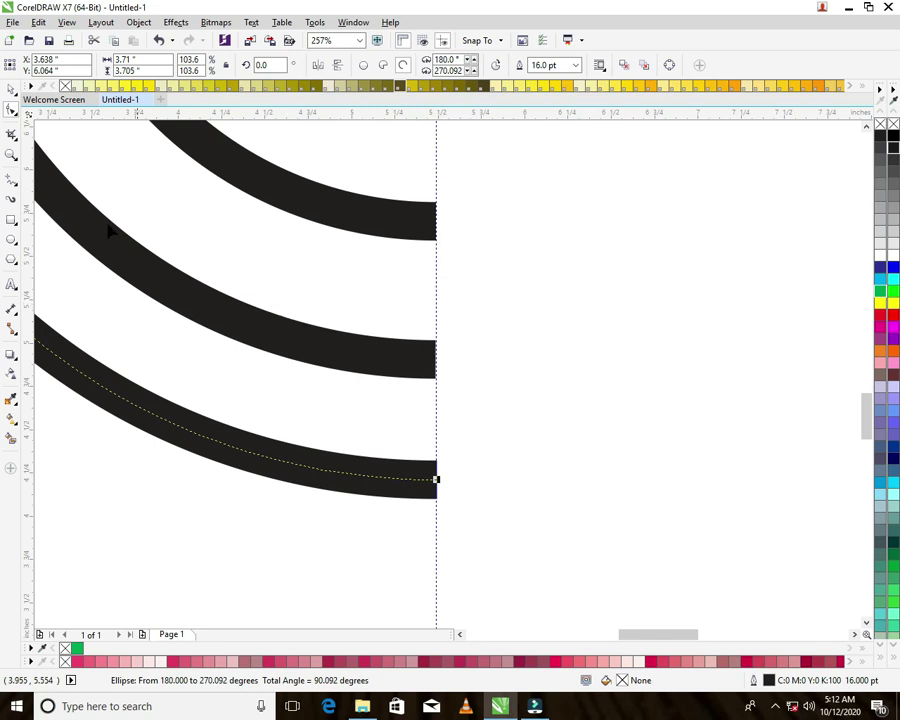
- Delete the horizontal and vertical guidelines crossing at the arcs' centre
{"action": "double_click", "coordinate": [11, 155]}
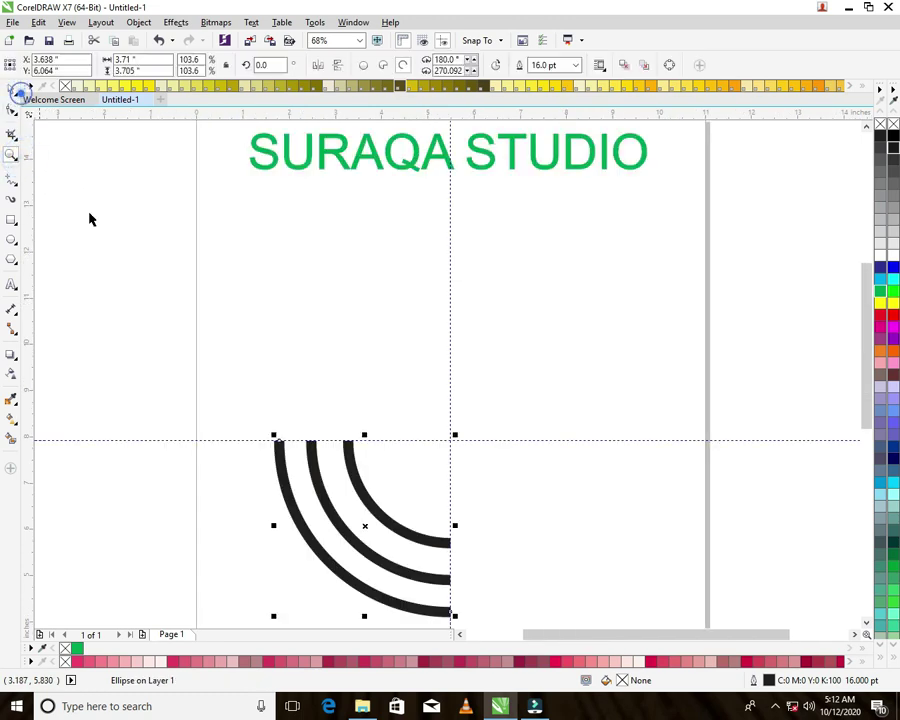
{"action": "left_click", "coordinate": [135, 279]}
{"action": "left_click", "coordinate": [195, 439]}
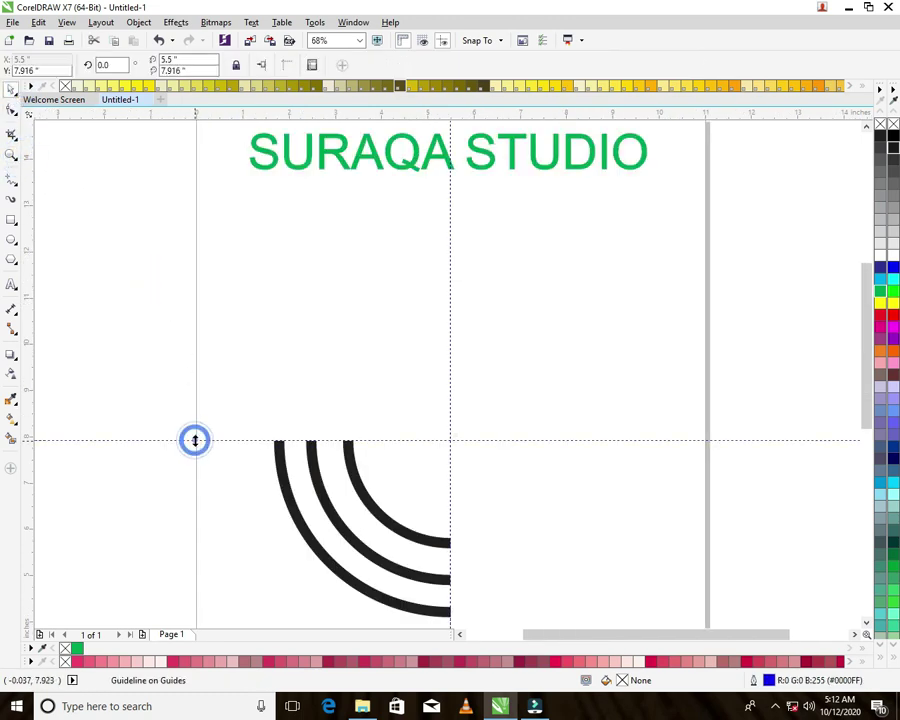
{"action": "key", "text": "Delete"}
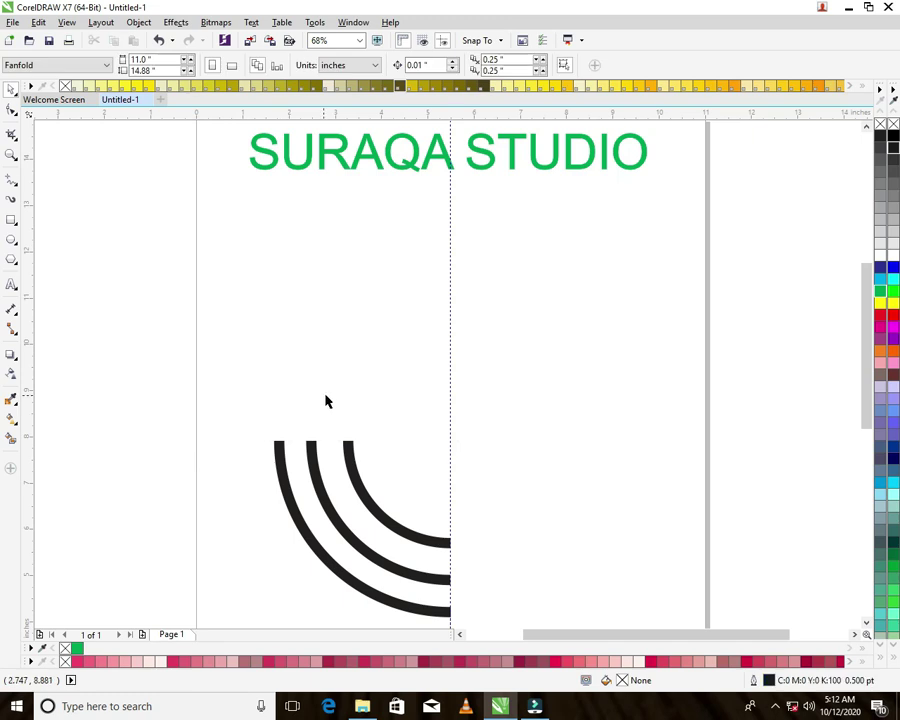
{"action": "left_click", "coordinate": [449, 384]}
{"action": "key", "text": "Delete"}
- Give the outlines of all three arcs round line caps and move the arcs up towards the middle of the page
{"action": "left_click_drag", "start_coordinate": [217, 414], "coordinate": [492, 597]}
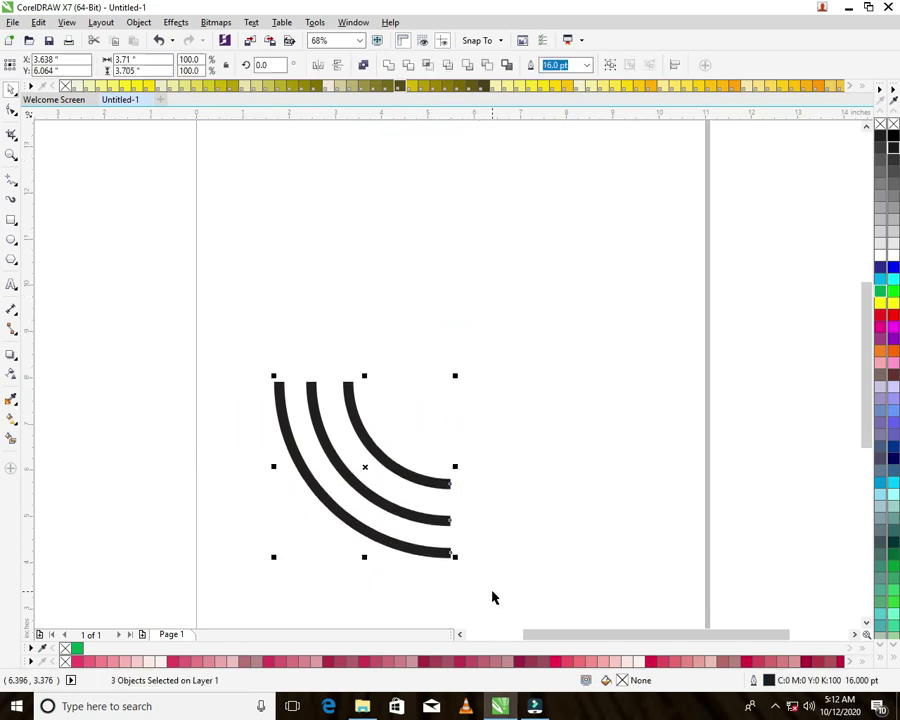
{"action": "key", "text": "F12"}
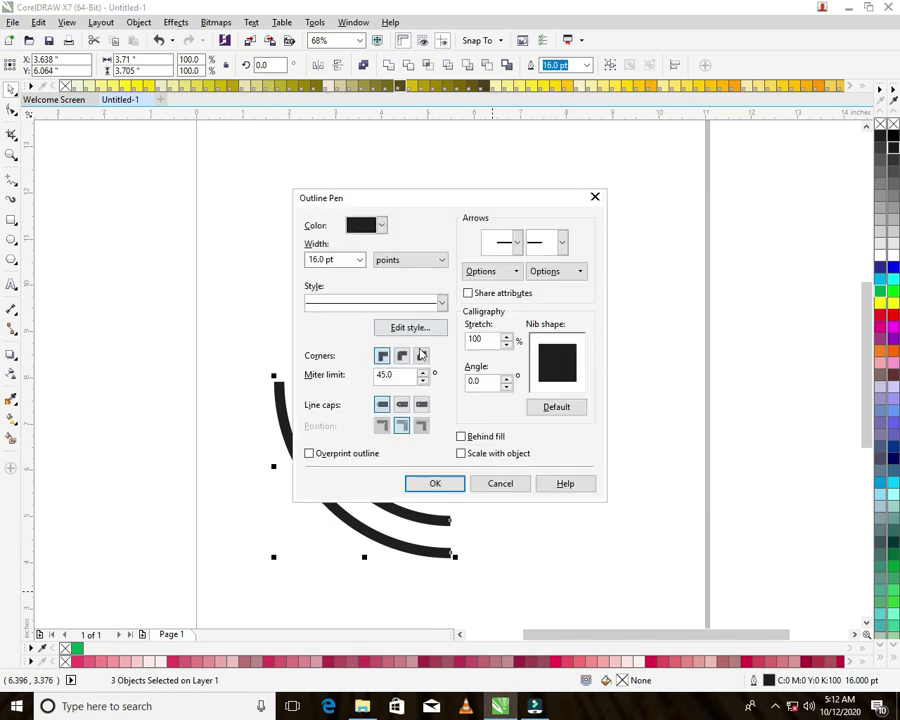
{"action": "left_click", "coordinate": [405, 405]}
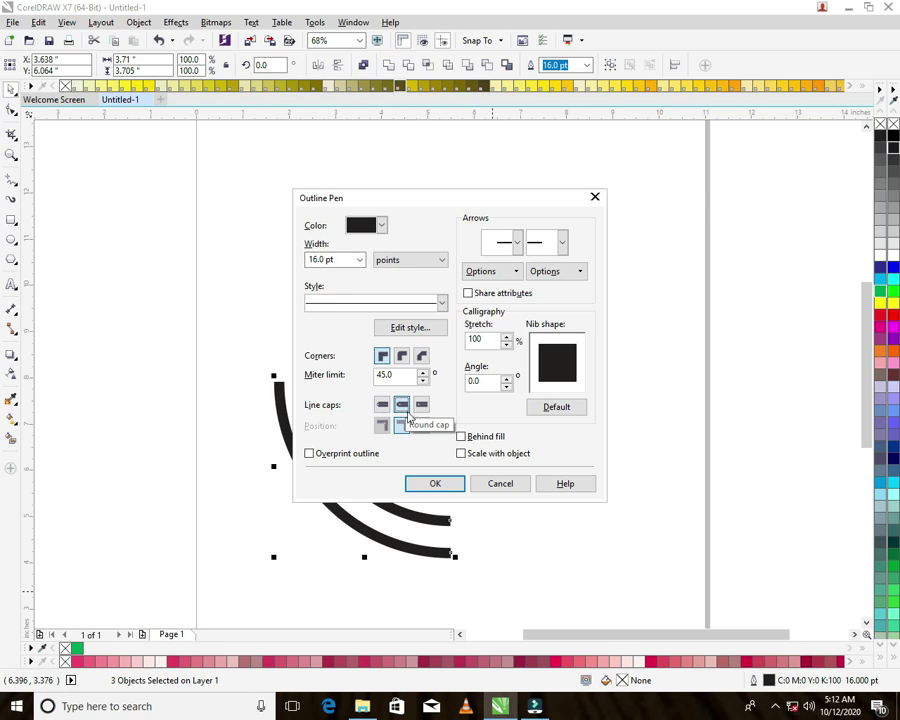
{"action": "left_click", "coordinate": [435, 484]}
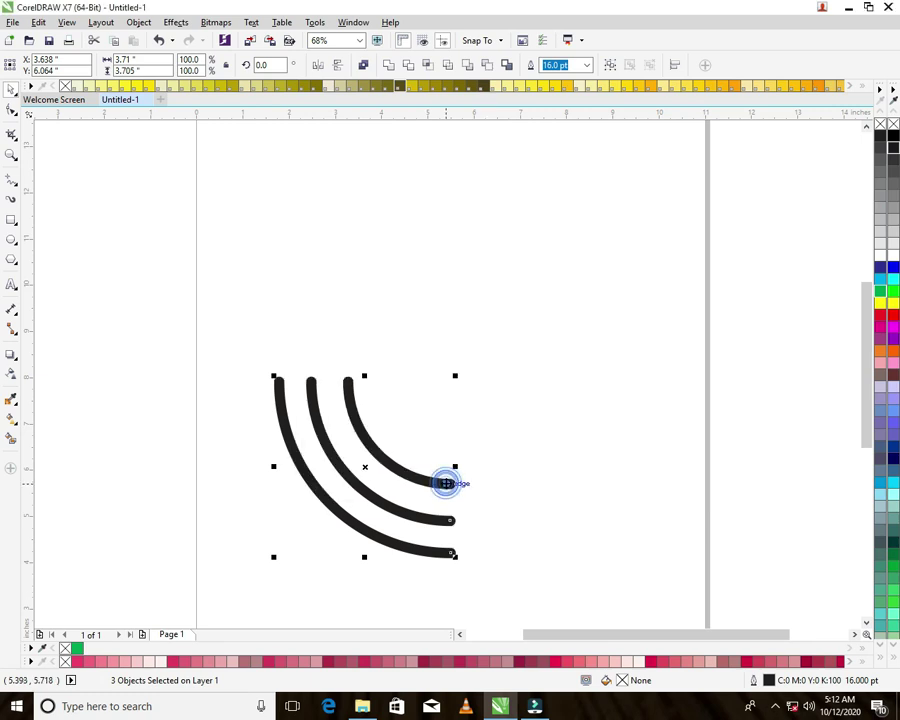
{"action": "left_click_drag", "start_coordinate": [418, 467], "coordinate": [437, 346]}
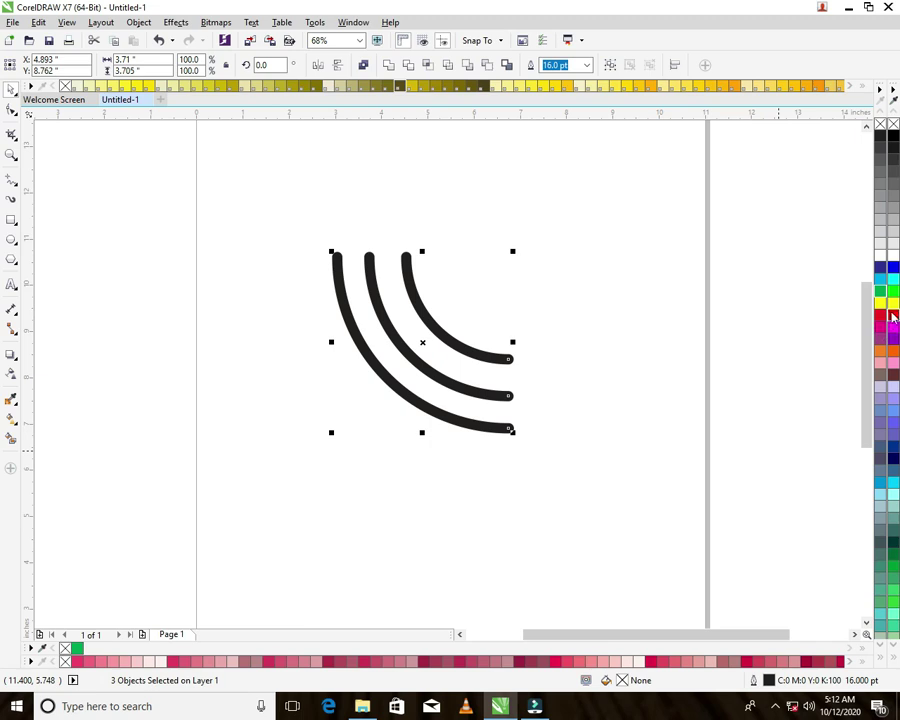
- Set the fill and outline of the three arcs to cyan (C:100 M:0 Y:0 K:0) and convert their outlines to objects
{"action": "left_click", "coordinate": [880, 286]}
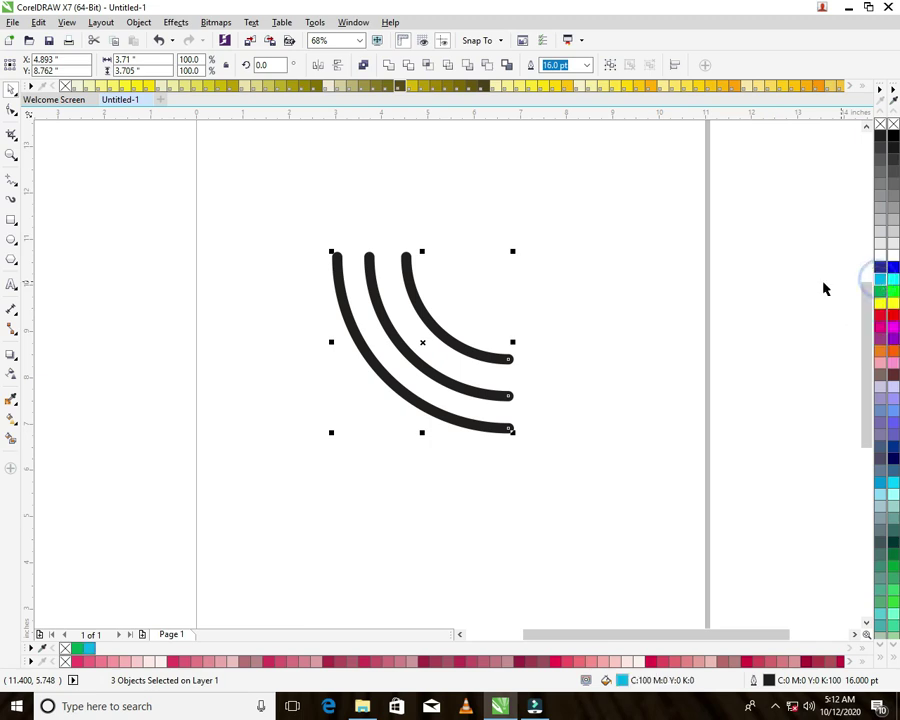
{"action": "right_click", "coordinate": [880, 286]}
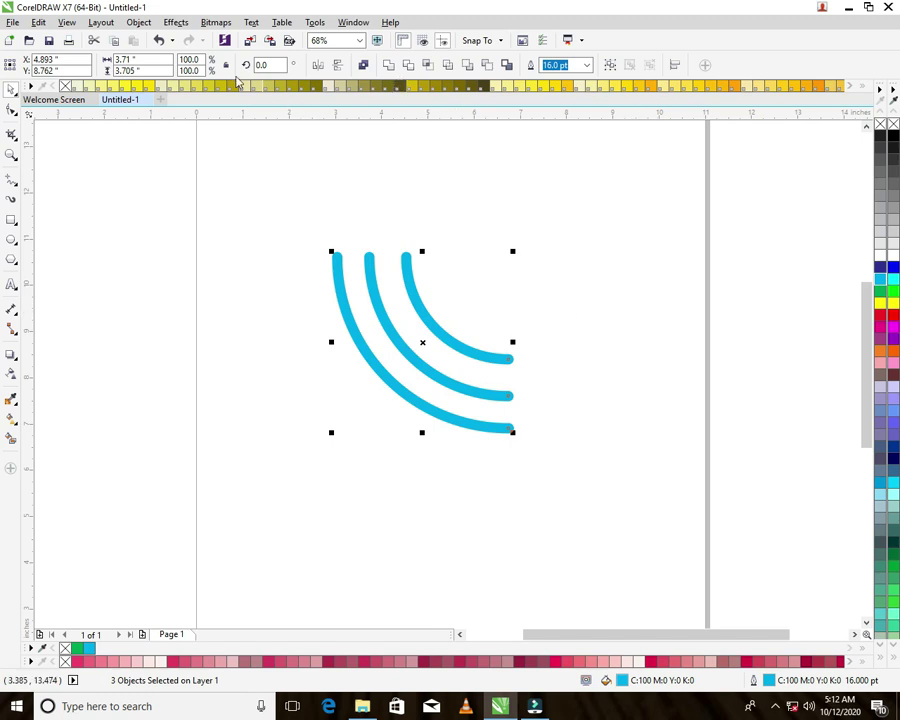
{"action": "left_click", "coordinate": [135, 23]}
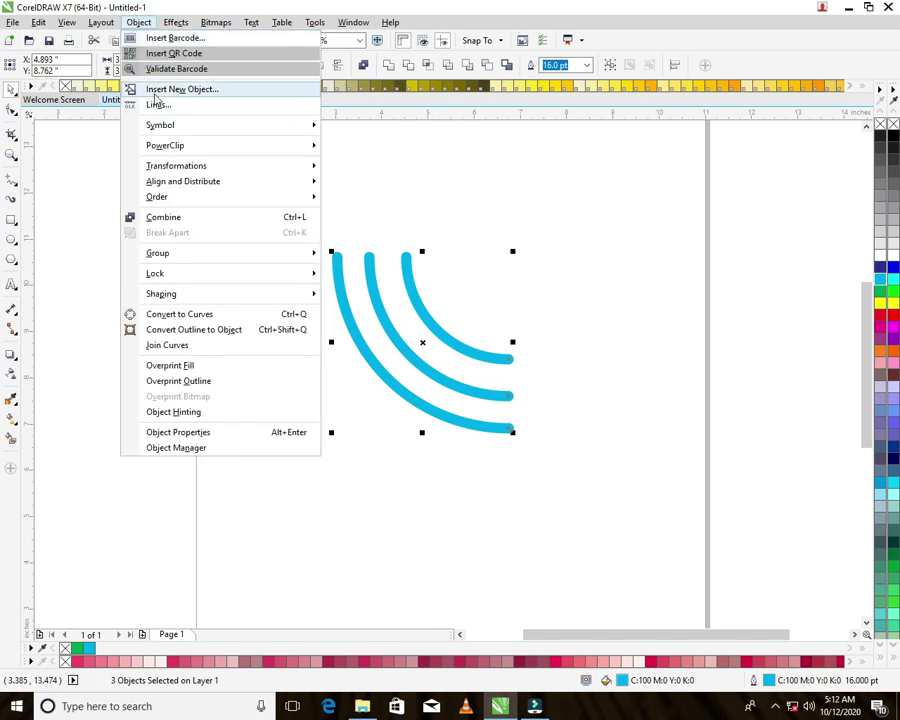
{"action": "left_click", "coordinate": [207, 330]}
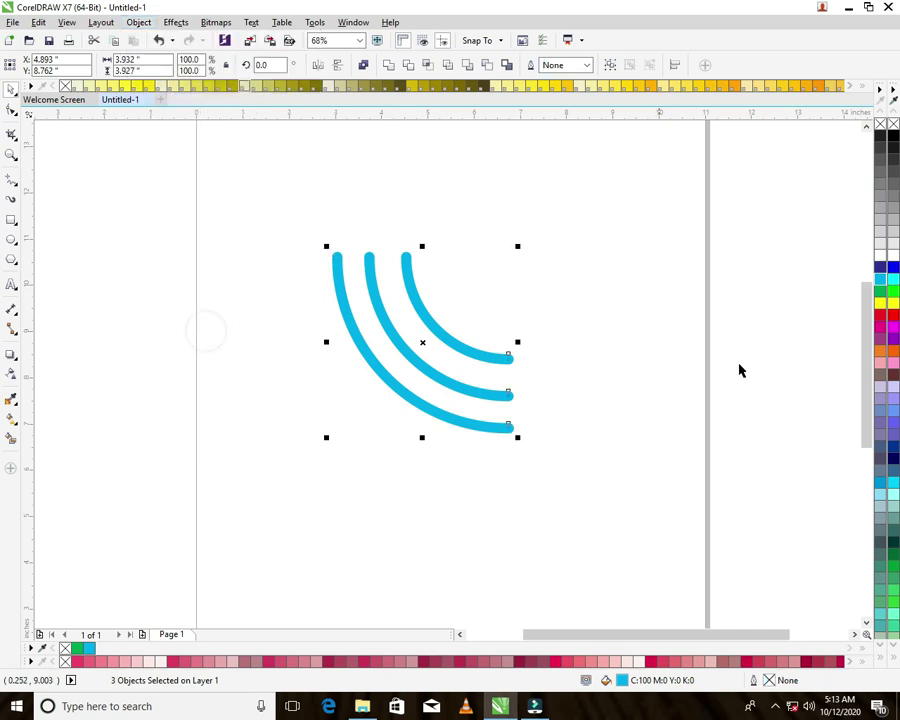
- Recolour the three converted arcs, trying blue and TRUMATCH 1-D4 before settling on TRUMATCH 1-C4
{"action": "left_click", "coordinate": [880, 266]}
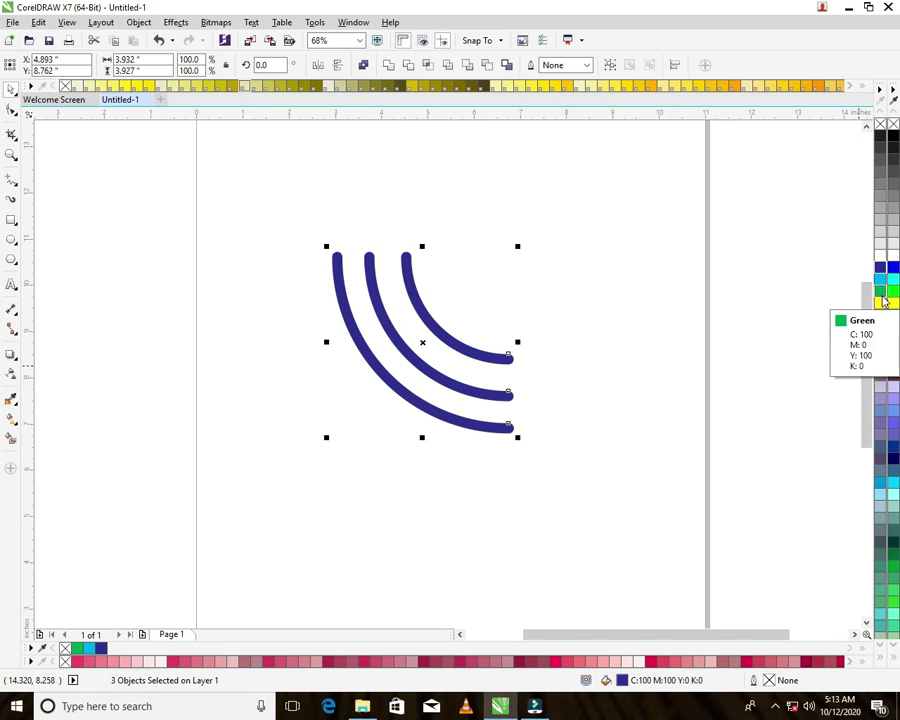
{"action": "right_click", "coordinate": [488, 665]}
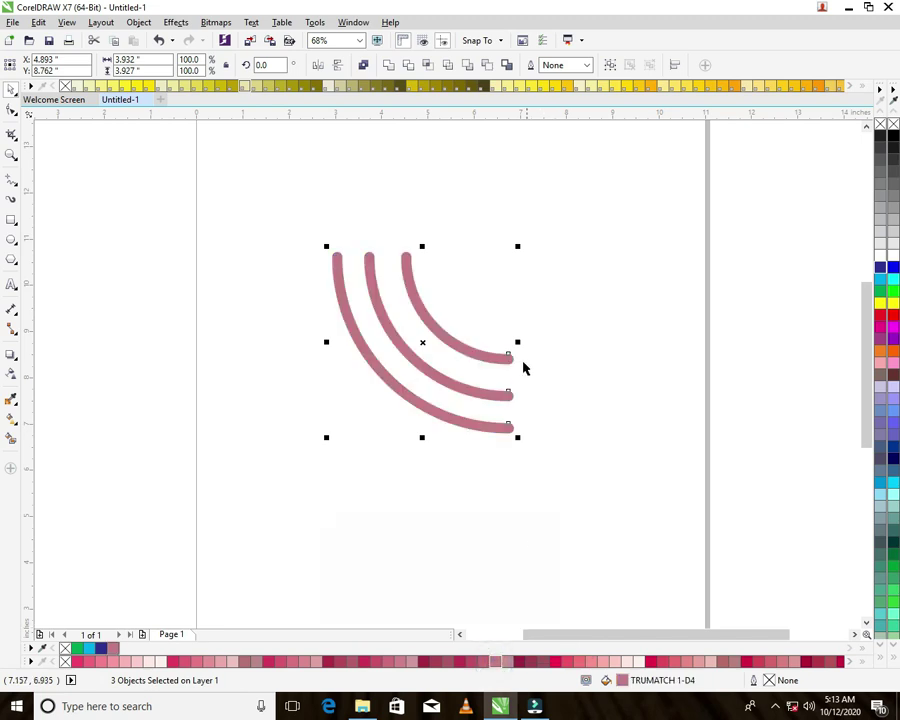
{"action": "right_click", "coordinate": [482, 665]}
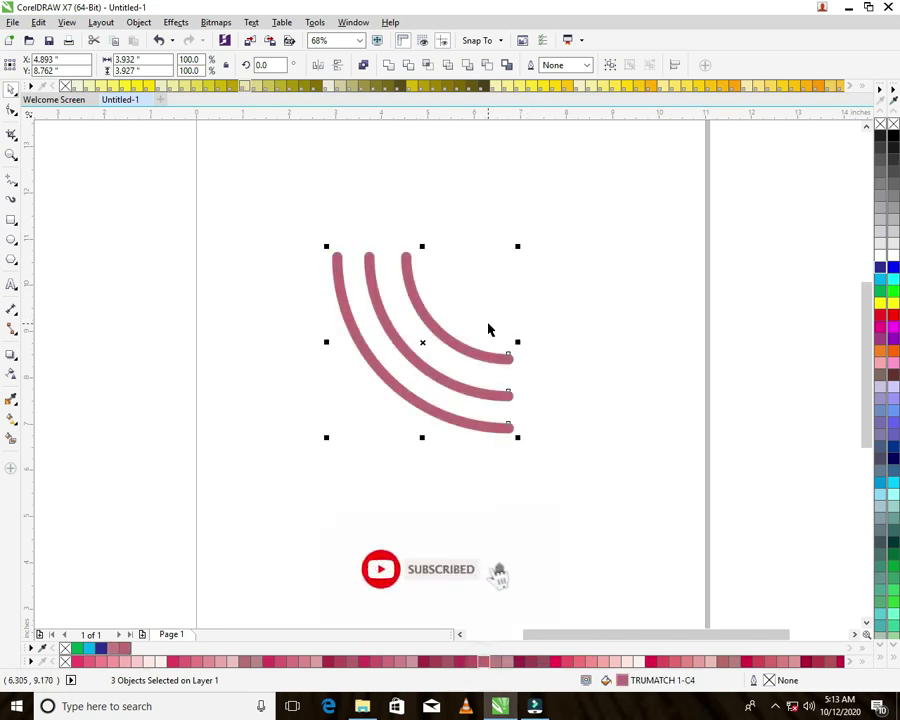
- Make a horizontally mirrored copy of the three arcs to the left of the originals and fill it with TRUMATCH 1-A4
{"action": "left_click_drag", "start_coordinate": [516, 341], "coordinate": [318, 347]}
{"action": "key", "text": "Escape"}
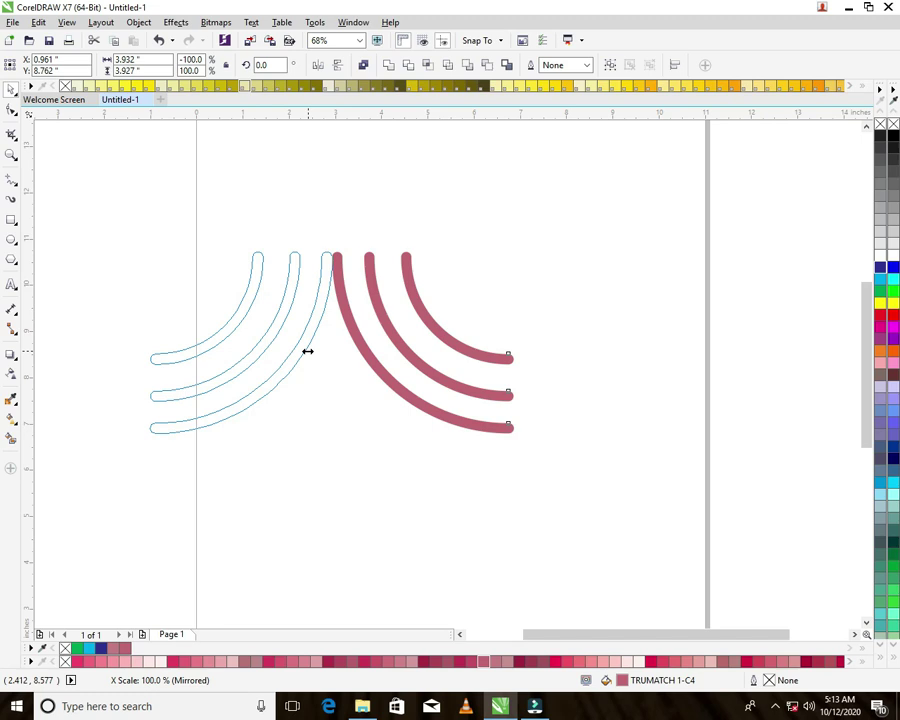
{"action": "left_click_drag", "start_coordinate": [308, 357], "coordinate": [307, 352]}
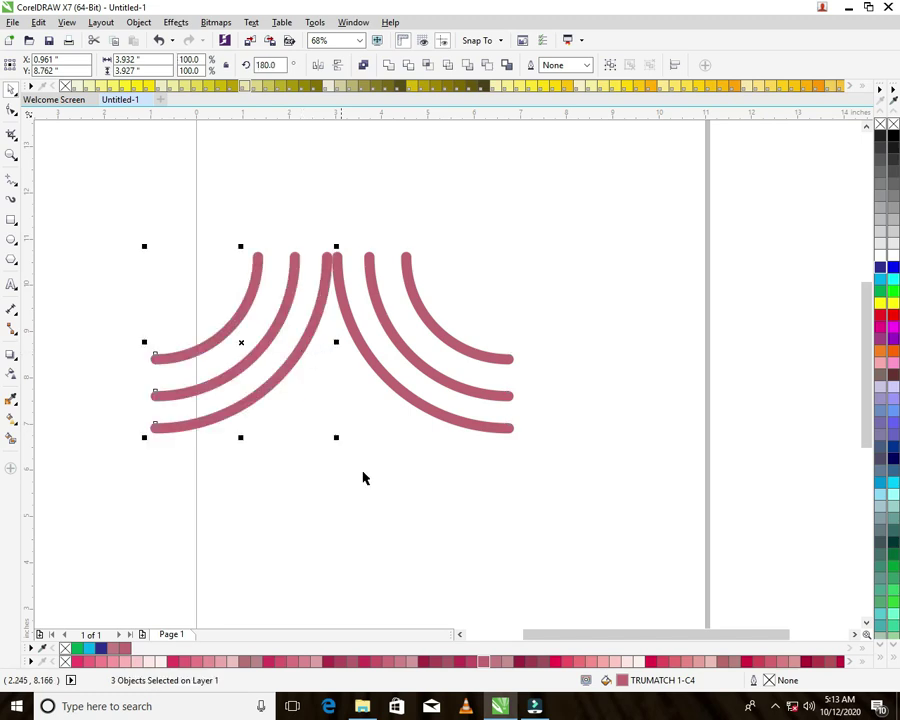
{"action": "left_click", "coordinate": [461, 664]}
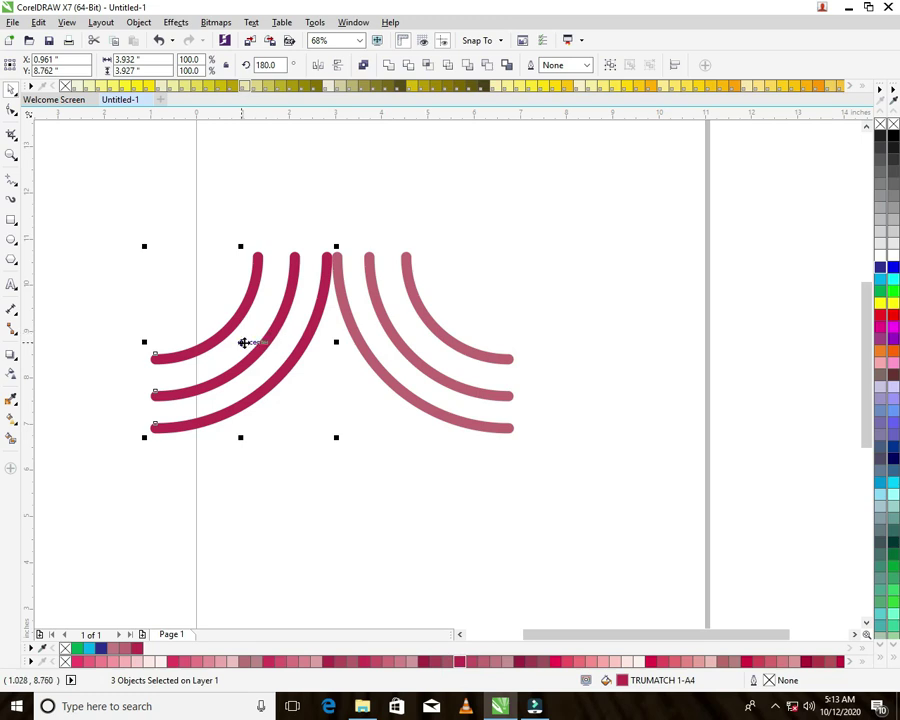
- Move the mirrored arcs right so they cross the originals with their upper ends overlapping, and send them behind the lighter arcs
{"action": "left_click_drag", "start_coordinate": [244, 343], "coordinate": [320, 354]}
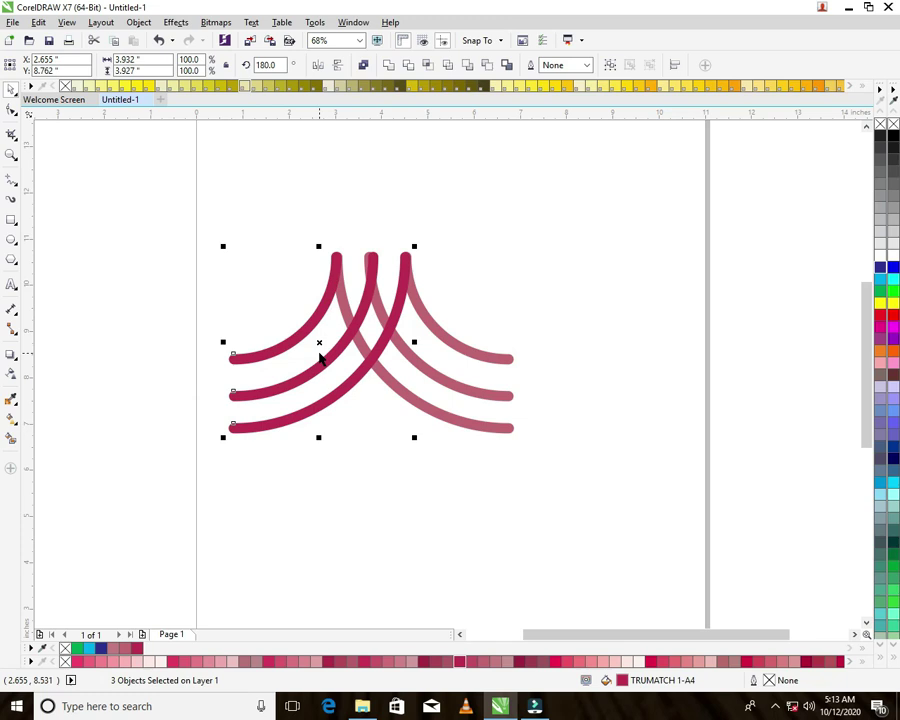
{"action": "left_click", "coordinate": [434, 450]}
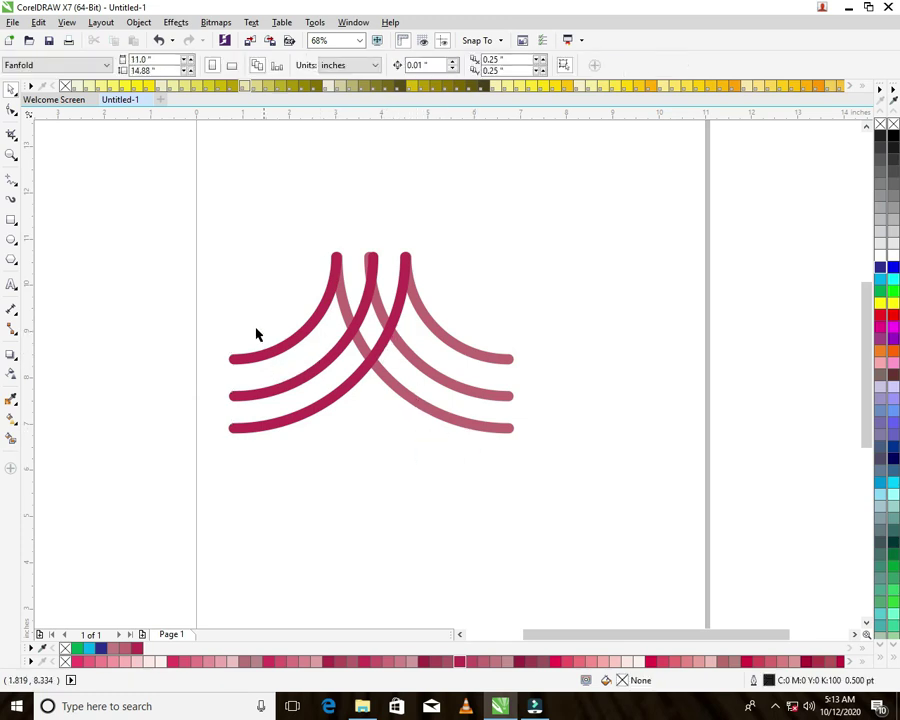
{"action": "left_click_drag", "start_coordinate": [172, 262], "coordinate": [468, 318]}
{"action": "left_click_drag", "start_coordinate": [195, 209], "coordinate": [446, 447]}
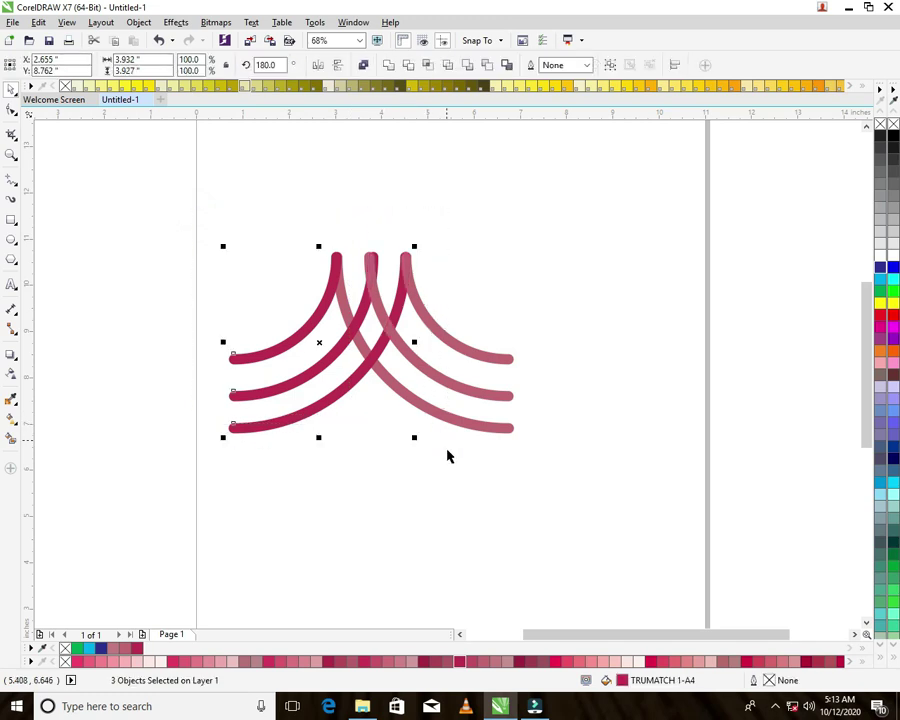
{"action": "left_click", "coordinate": [449, 475]}
{"action": "left_click_drag", "start_coordinate": [145, 209], "coordinate": [491, 544]}
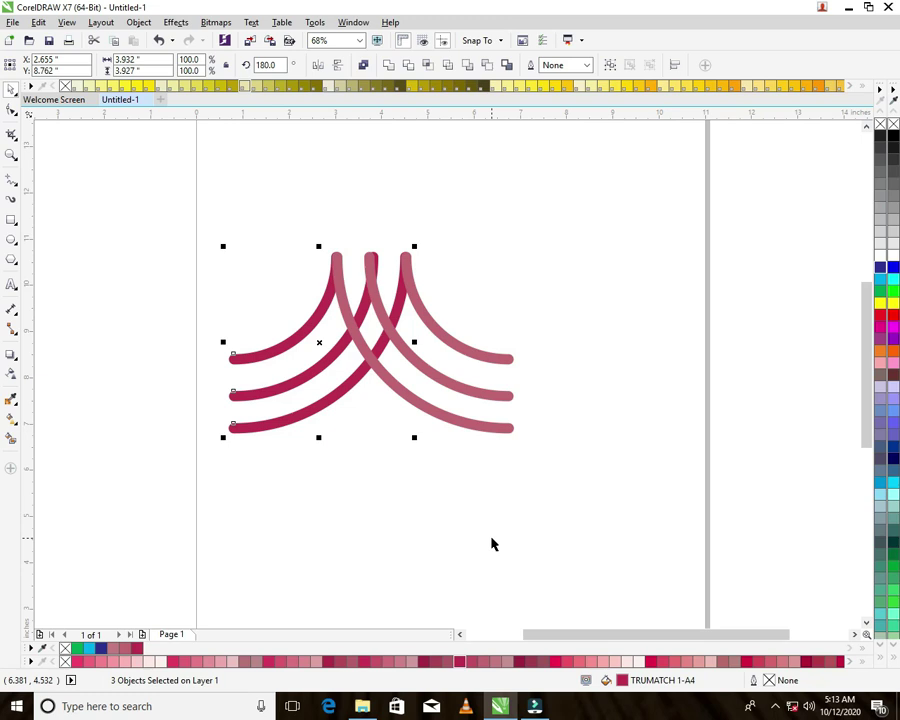
{"action": "left_click", "coordinate": [491, 544]}
- Shift the darker middle arc left so its rounded upper end coincides with that of the lighter middle arc
{"action": "left_click", "coordinate": [11, 153]}
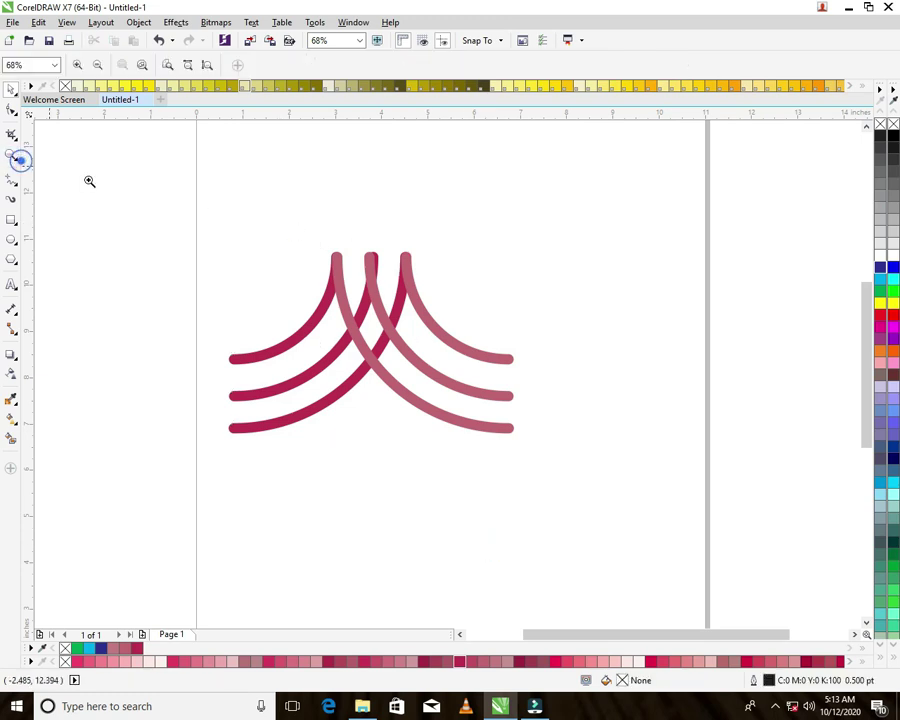
{"action": "left_click_drag", "start_coordinate": [358, 252], "coordinate": [388, 282]}
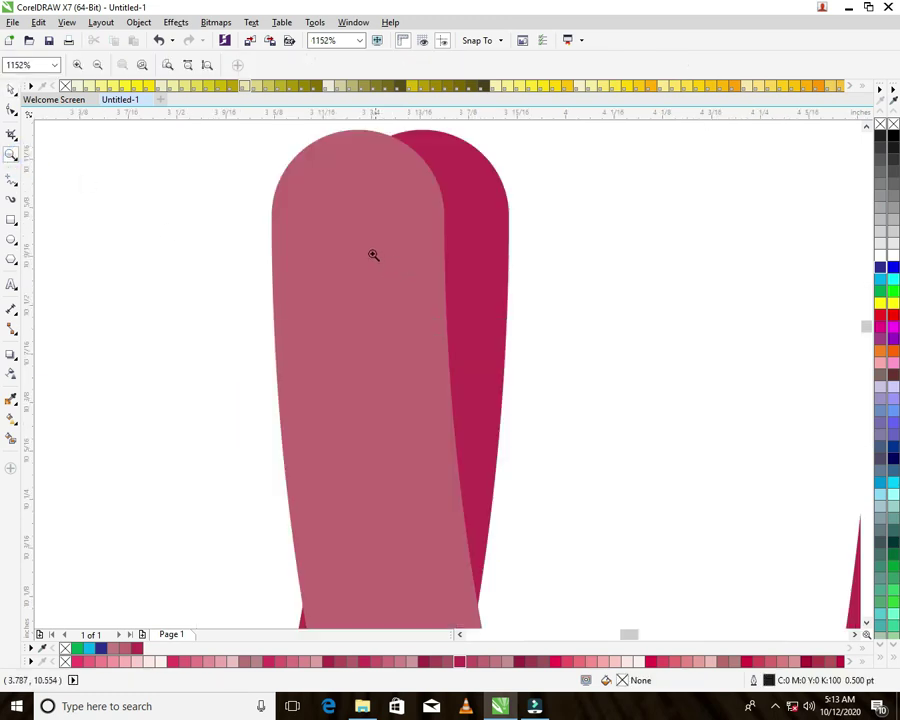
{"action": "left_click", "coordinate": [11, 90]}
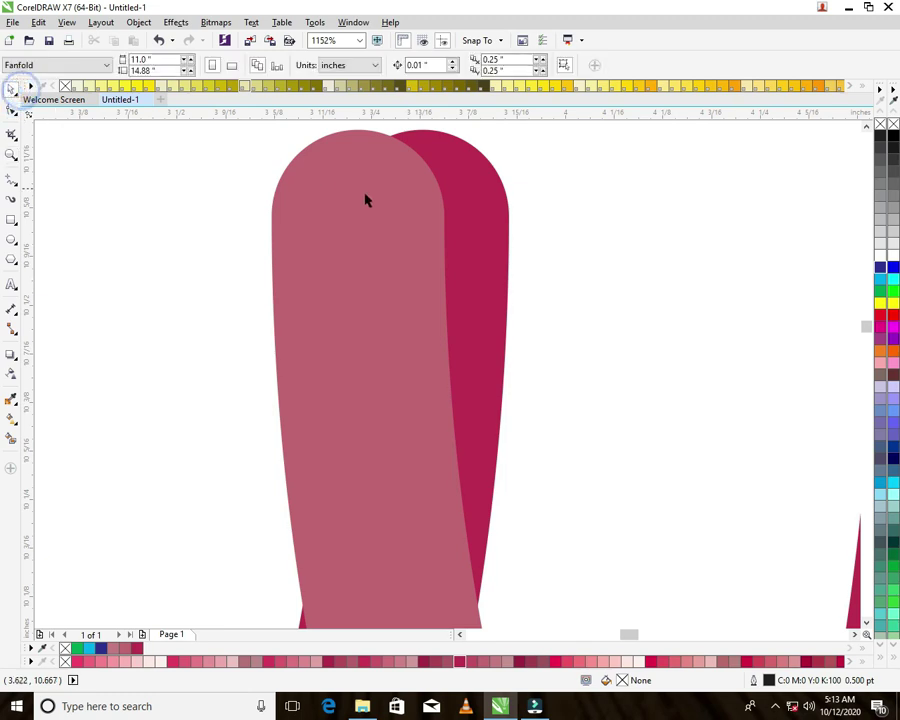
{"action": "left_click_drag", "start_coordinate": [468, 215], "coordinate": [400, 211]}
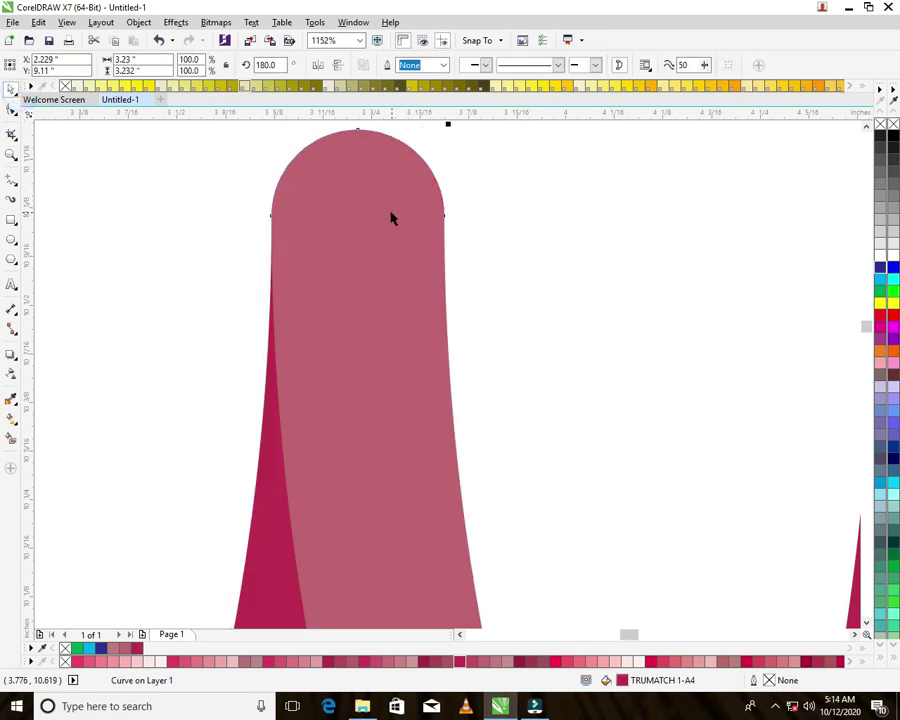
- Shift the shortest darker arc slightly right so its rounded upper end lines up with that of the leftmost-starting lighter arc
{"action": "double_click", "coordinate": [11, 153]}
{"action": "left_click", "coordinate": [310, 398]}
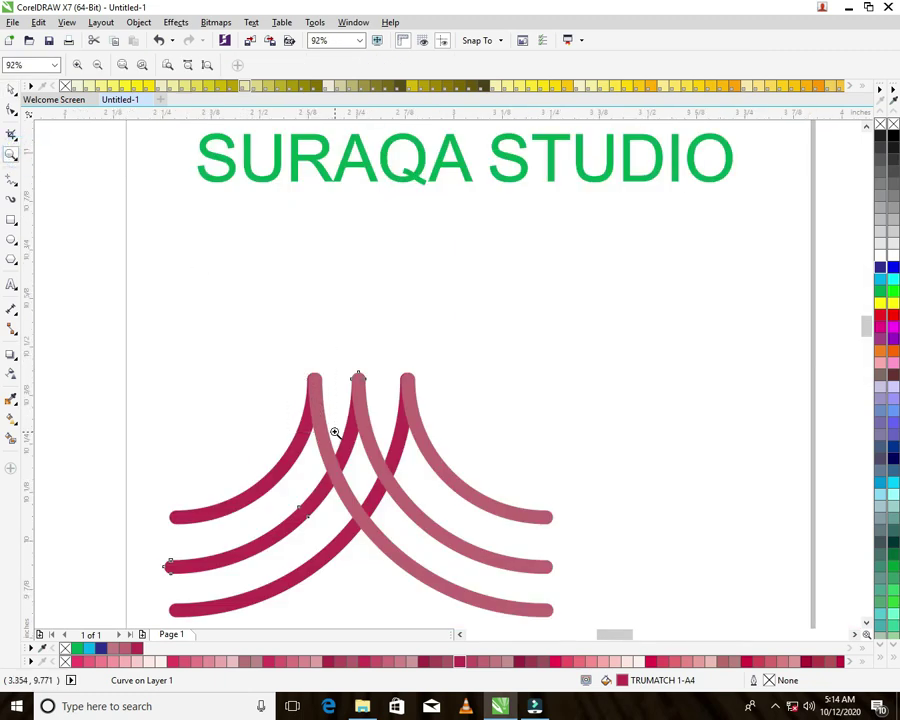
{"action": "double_click", "coordinate": [11, 88]}
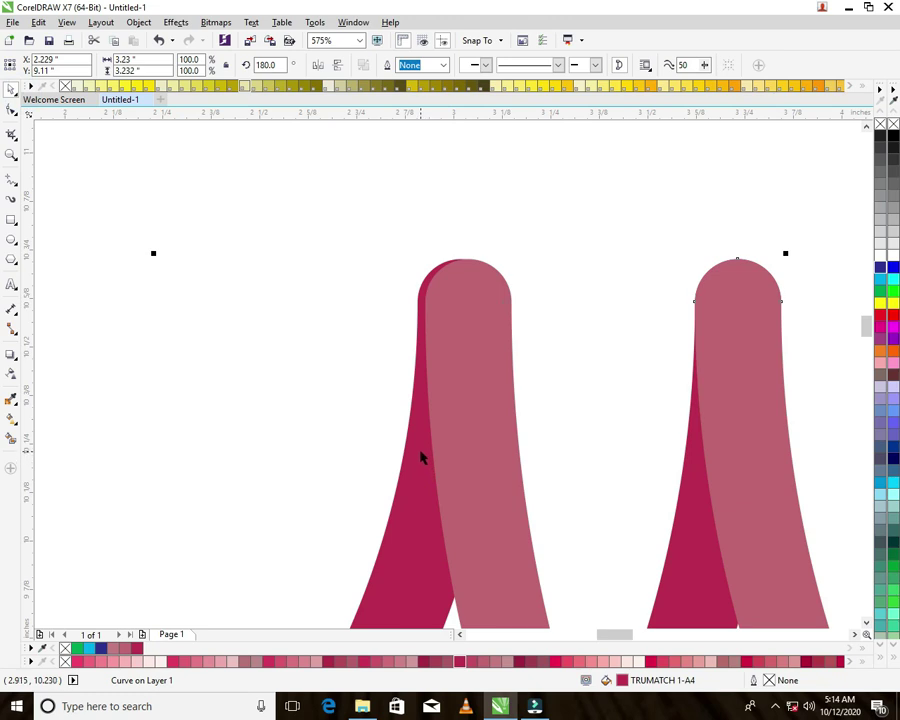
{"action": "left_click_drag", "start_coordinate": [422, 457], "coordinate": [427, 449]}
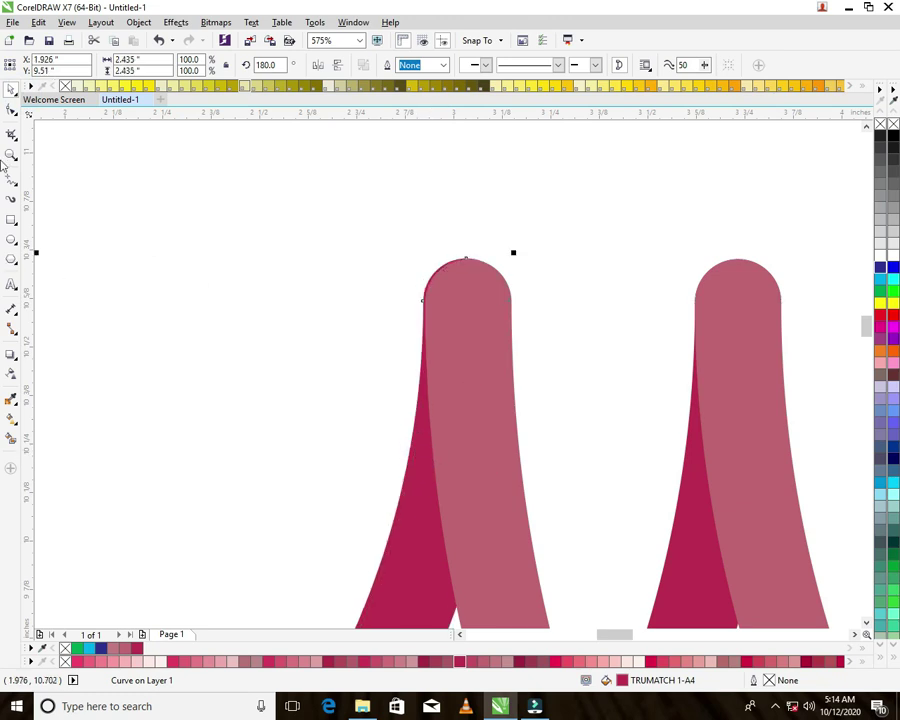
- Shift the longest darker arc slightly right so its rounded upper end coincides with that of the shortest lighter arc
{"action": "double_click", "coordinate": [11, 155]}
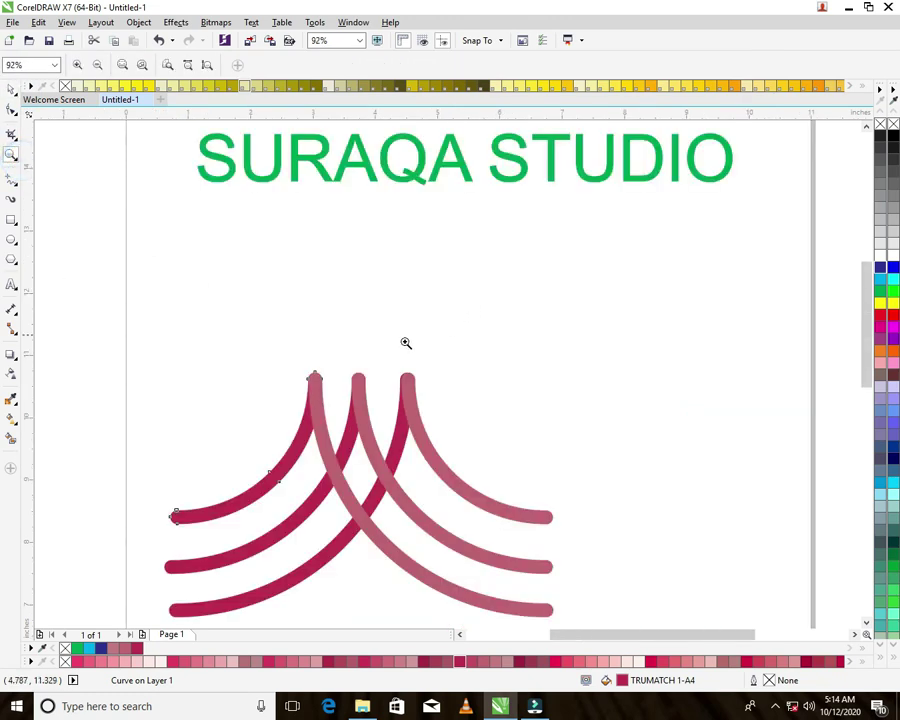
{"action": "left_click_drag", "start_coordinate": [386, 357], "coordinate": [430, 410]}
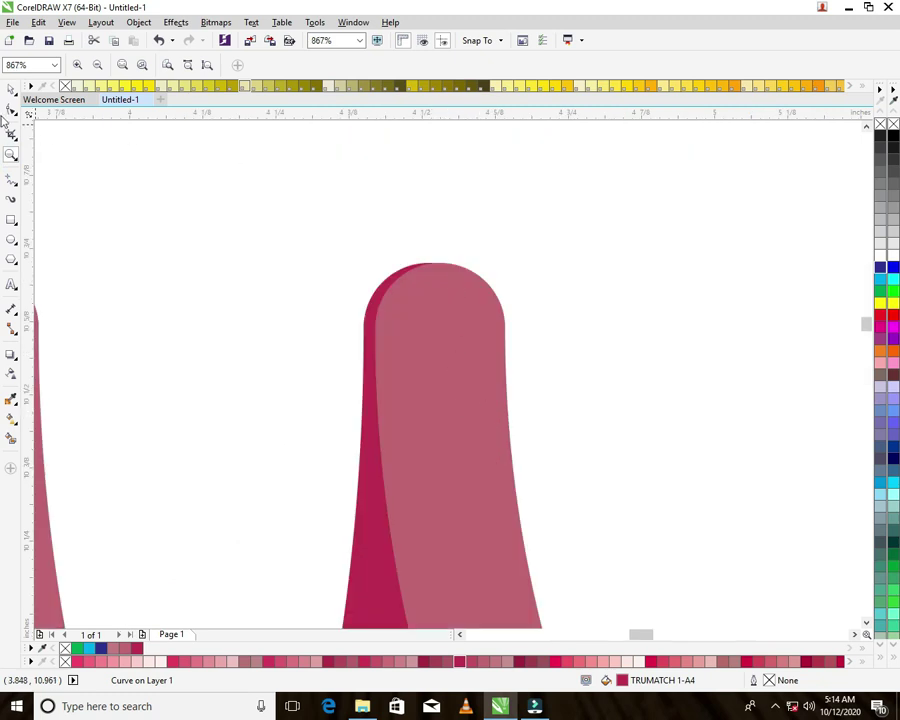
{"action": "left_click", "coordinate": [12, 87]}
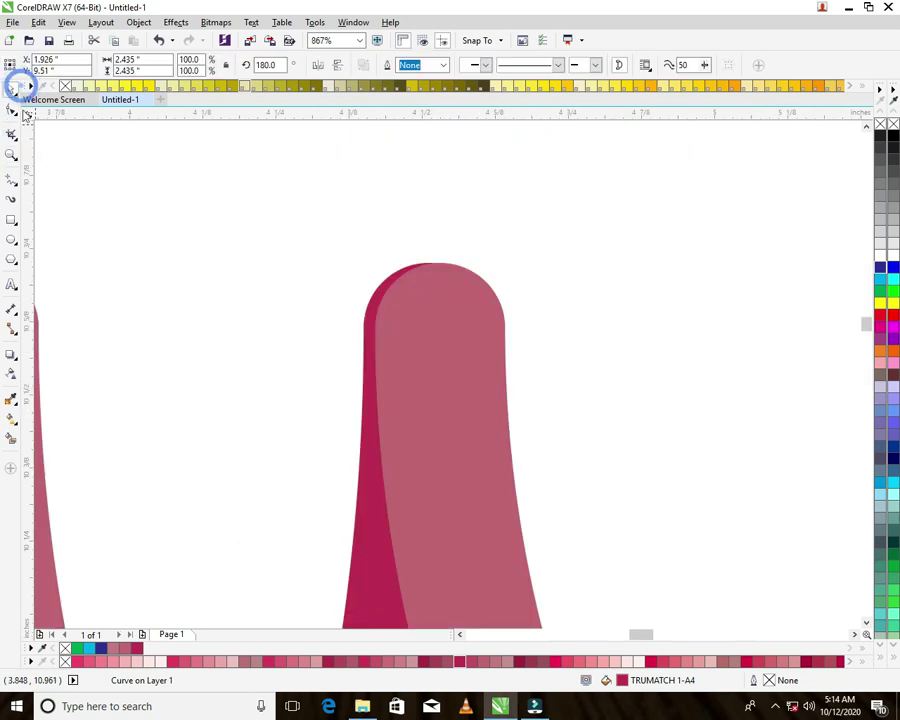
{"action": "left_click", "coordinate": [367, 429]}
{"action": "left_click_drag", "start_coordinate": [367, 429], "coordinate": [372, 427]}
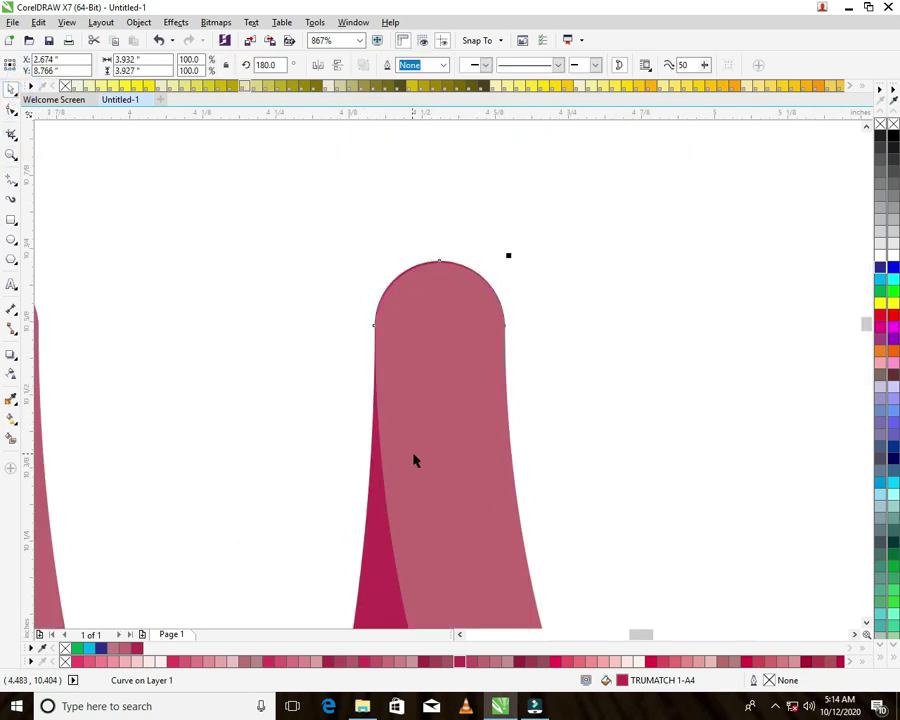
{"action": "double_click", "coordinate": [11, 155]}
{"action": "left_click", "coordinate": [12, 87]}
{"action": "left_click", "coordinate": [106, 290]}
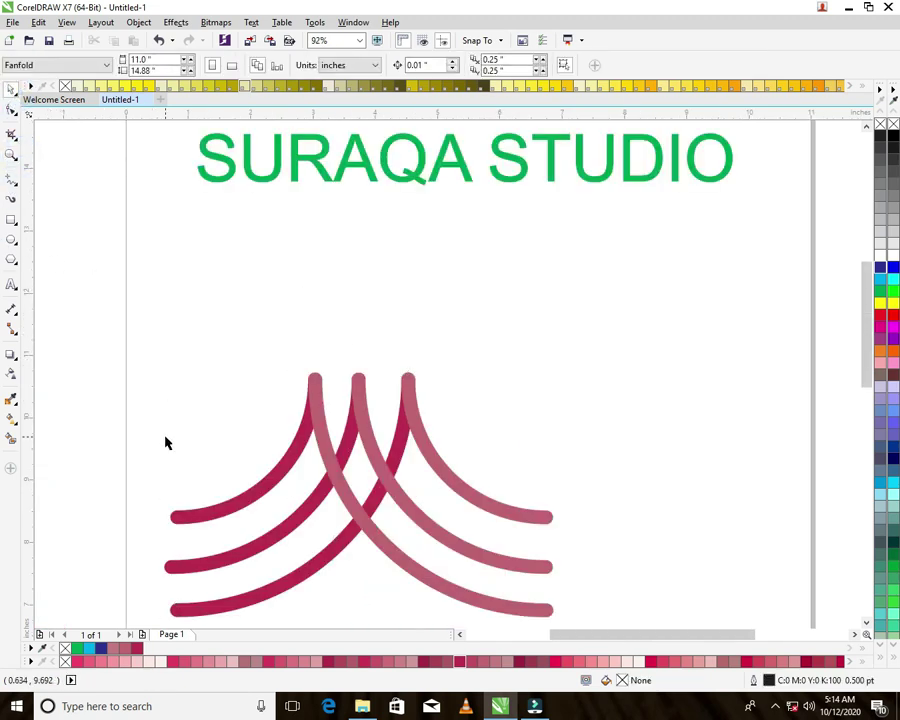
- Nudge the darker middle arc slightly upward to refine its overlap with the lighter middle arc
{"action": "left_click", "coordinate": [351, 455]}
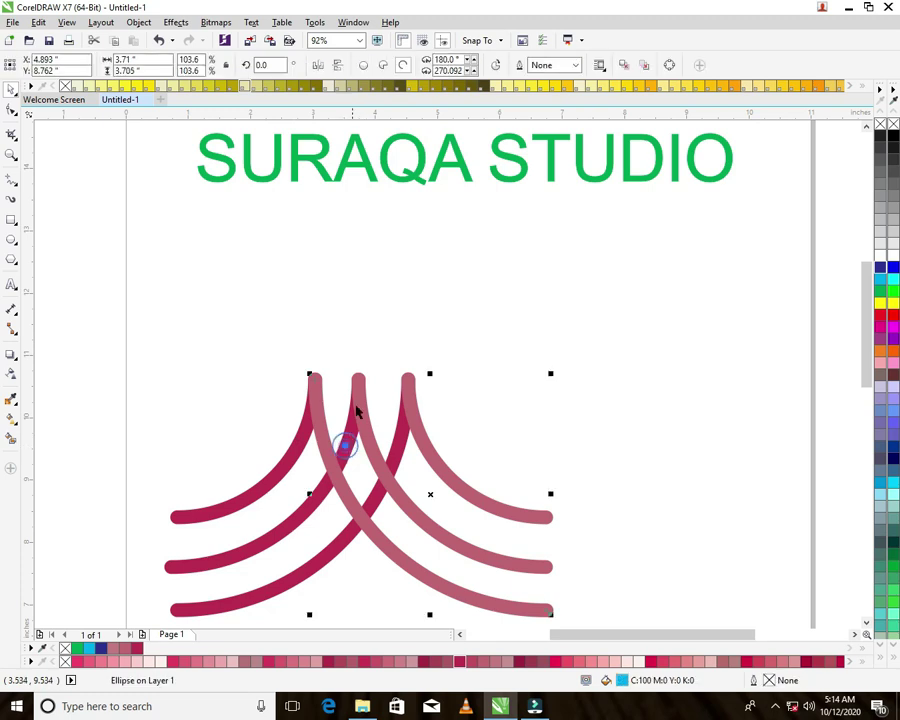
{"action": "left_click", "coordinate": [287, 518]}
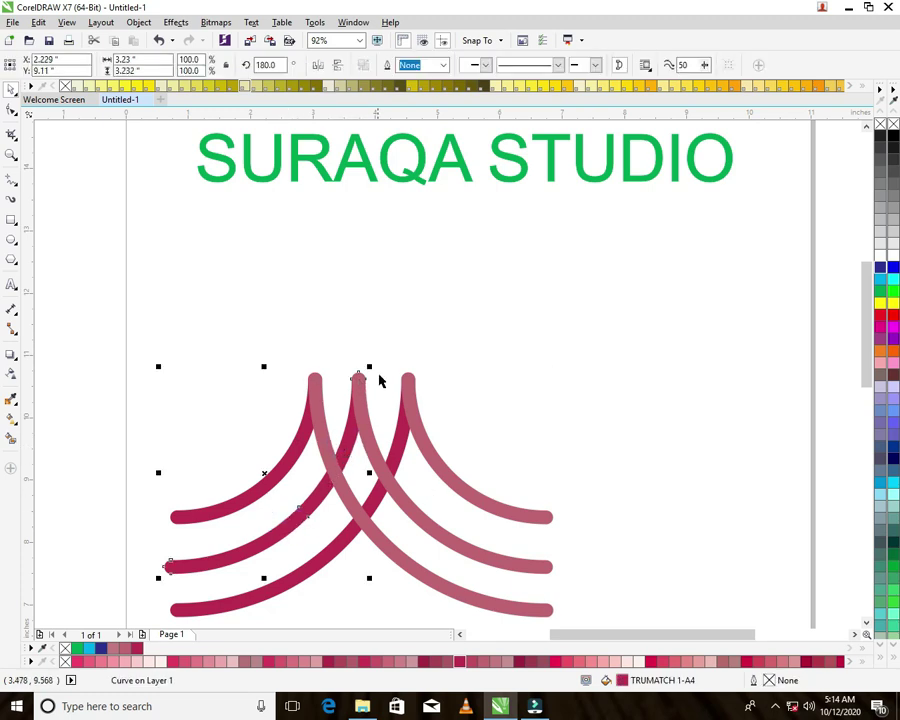
{"action": "left_click", "coordinate": [346, 438]}
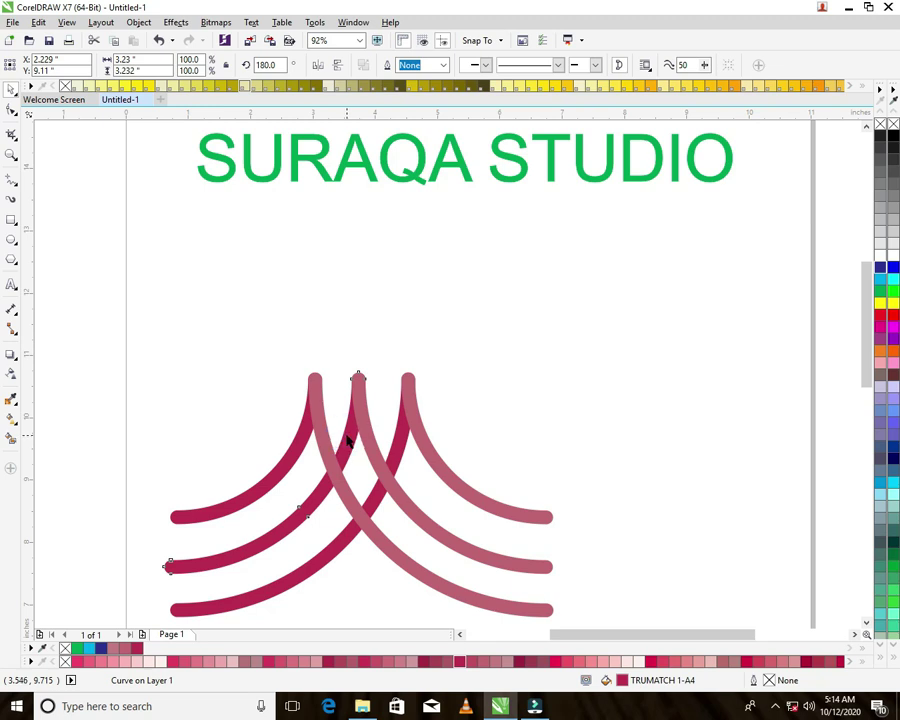
{"action": "left_click", "coordinate": [346, 438]}
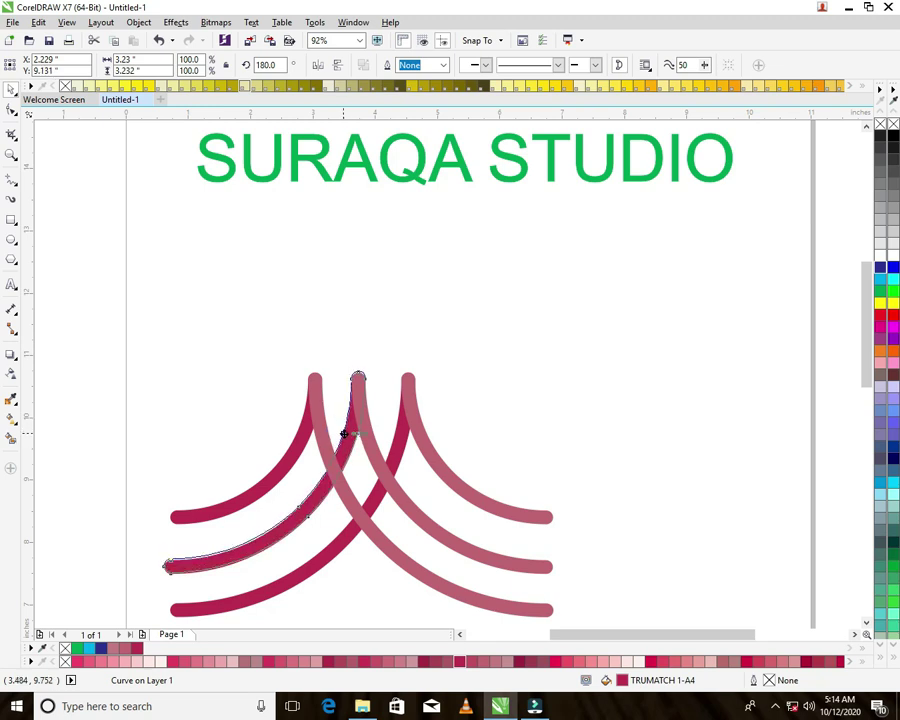
{"action": "key", "text": "space"}
{"action": "left_click", "coordinate": [199, 332]}
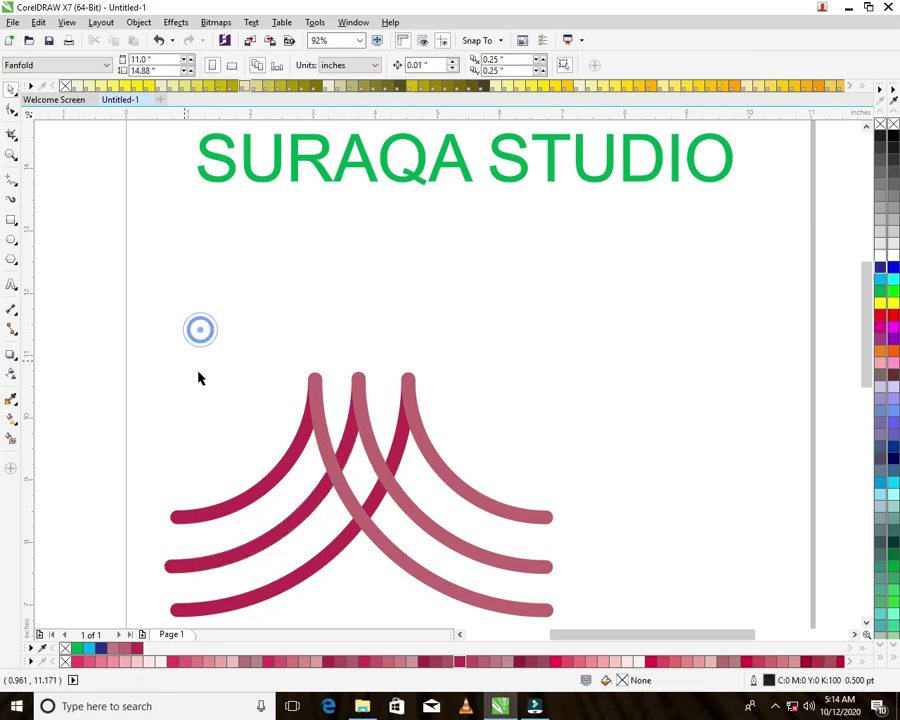
- Smart-fill the darker arcs' sections left of the longest lighter arc with C:40 M:20 Y:0 K:40 and a 0.5 pt outline
{"action": "scroll", "coordinate": [197, 361], "scroll_direction": "down", "scroll_amount": 2}
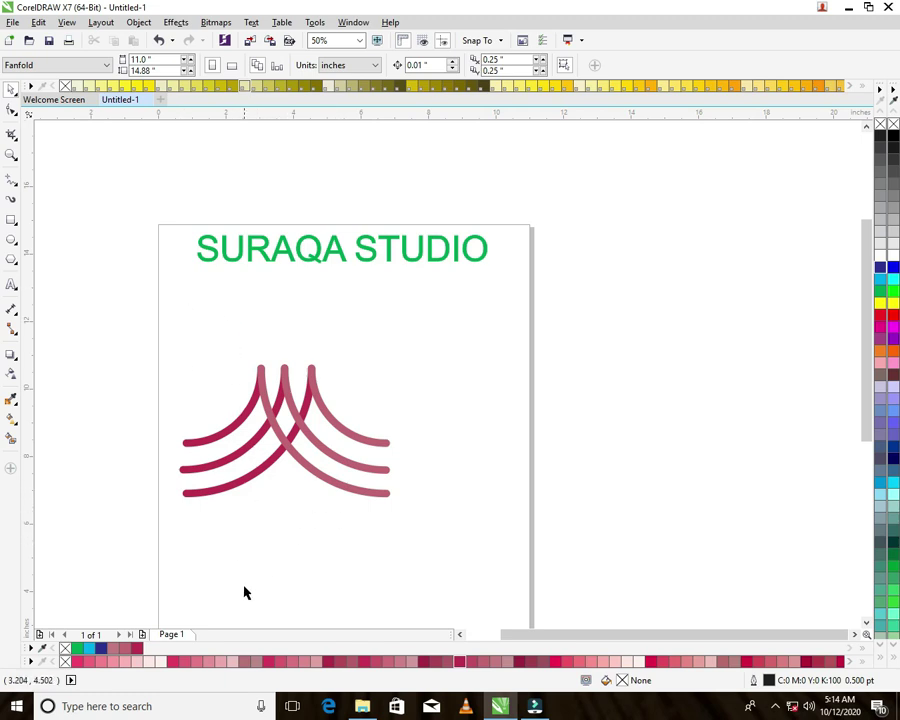
{"action": "left_click", "coordinate": [10, 156]}
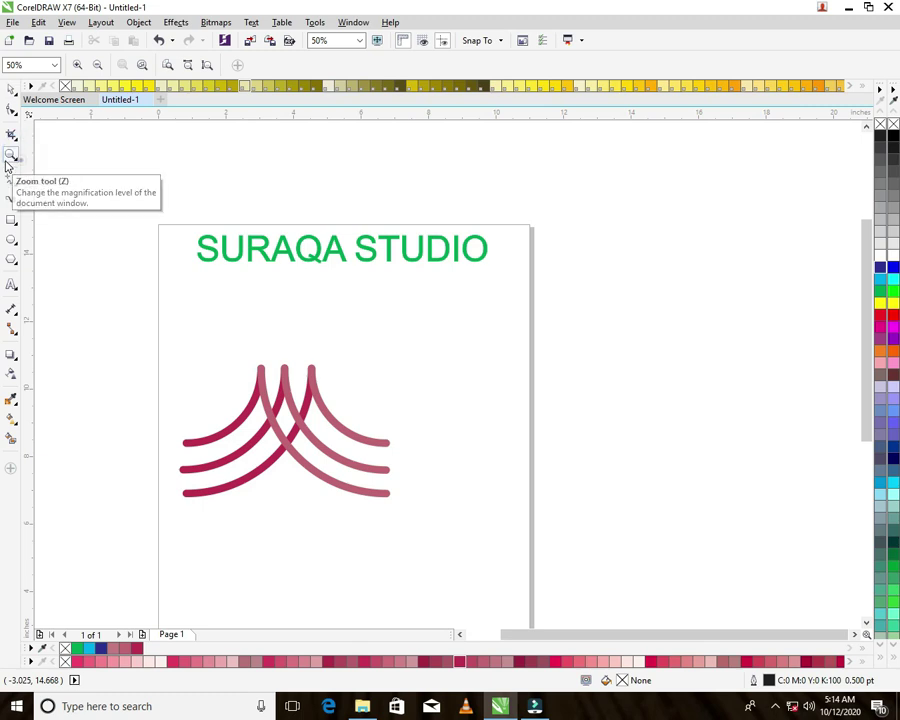
{"action": "left_click_drag", "start_coordinate": [231, 350], "coordinate": [350, 494]}
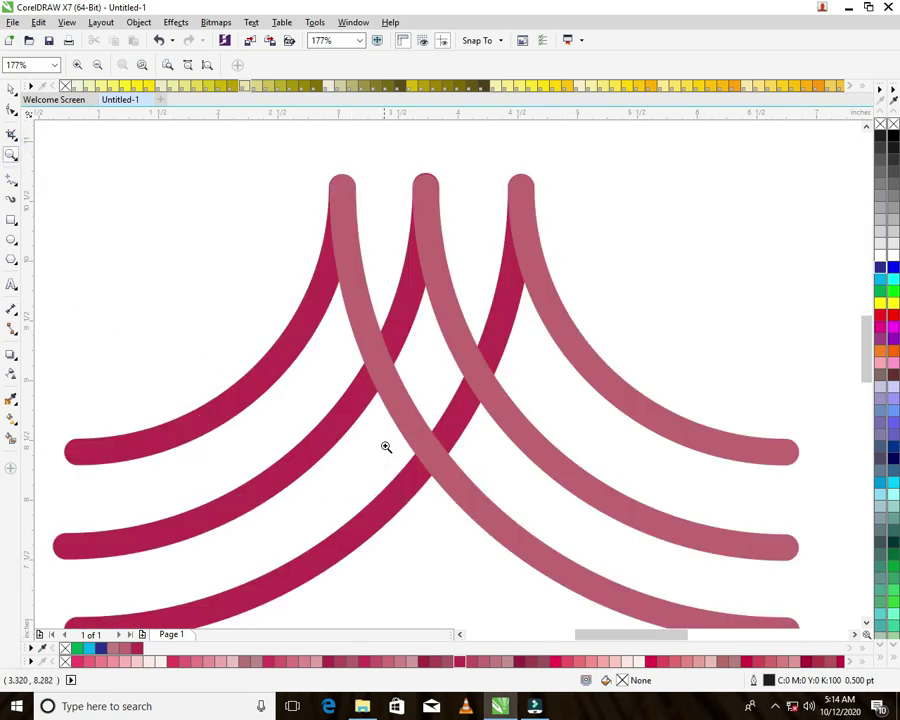
{"action": "left_click", "coordinate": [10, 88]}
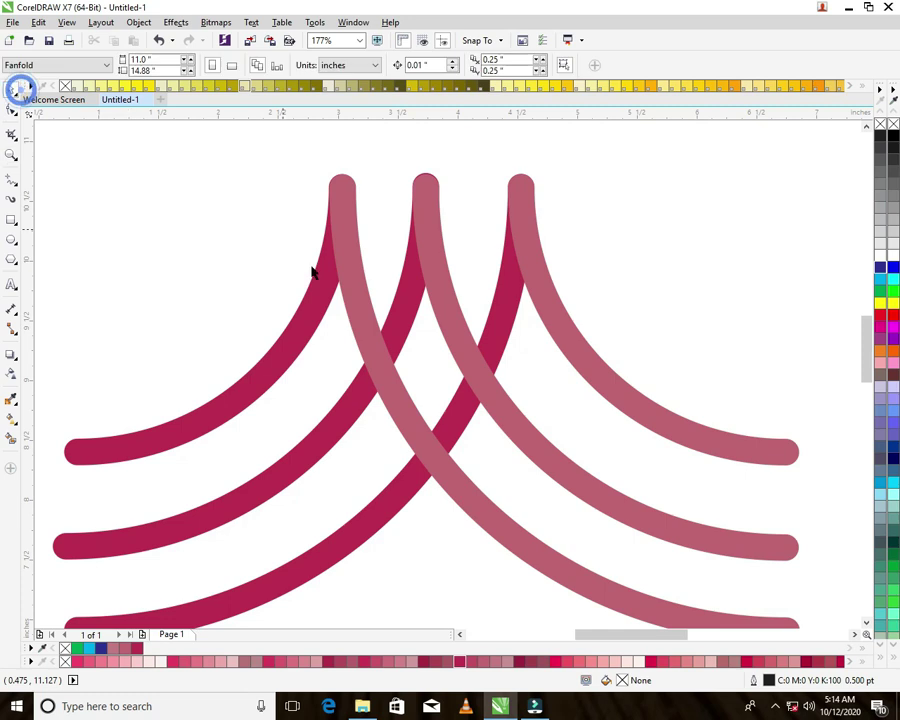
{"action": "left_click", "coordinate": [10, 436]}
{"action": "left_click", "coordinate": [215, 598]}
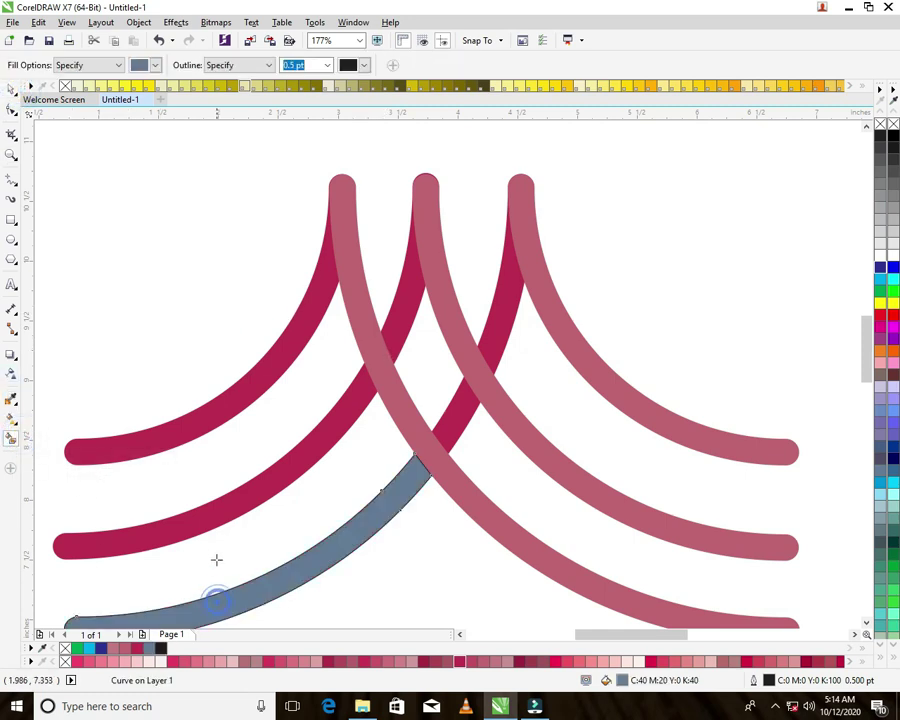
{"action": "left_click", "coordinate": [207, 526]}
{"action": "left_click", "coordinate": [181, 420]}
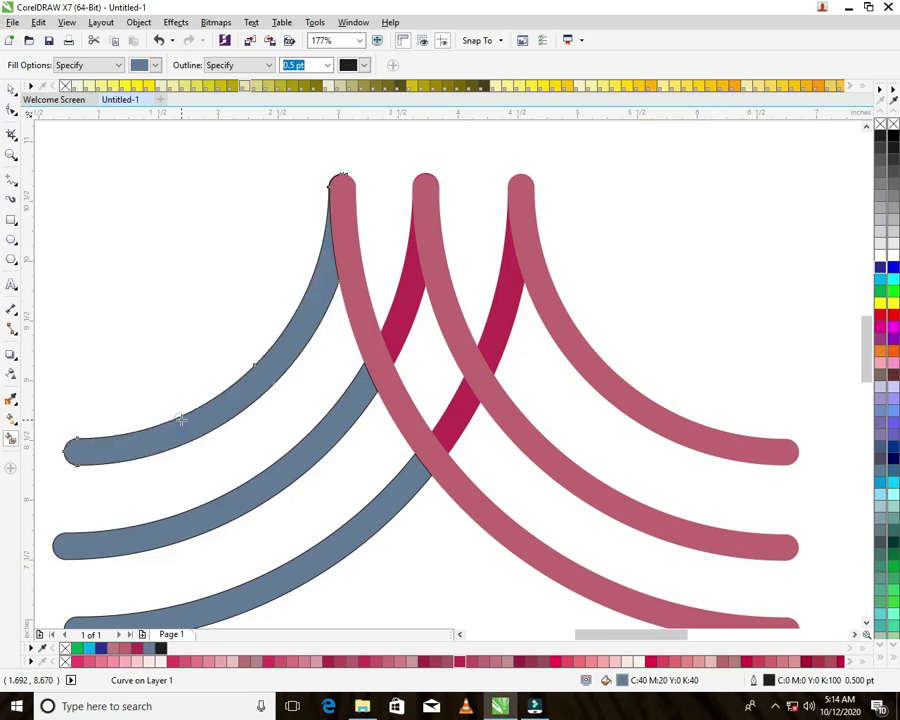
- Delete the original darker arcs, keeping only the smart-filled sections left of the longest lighter arc
{"action": "left_click", "coordinate": [10, 88]}
{"action": "left_click", "coordinate": [139, 245]}
{"action": "left_click", "coordinate": [401, 288]}
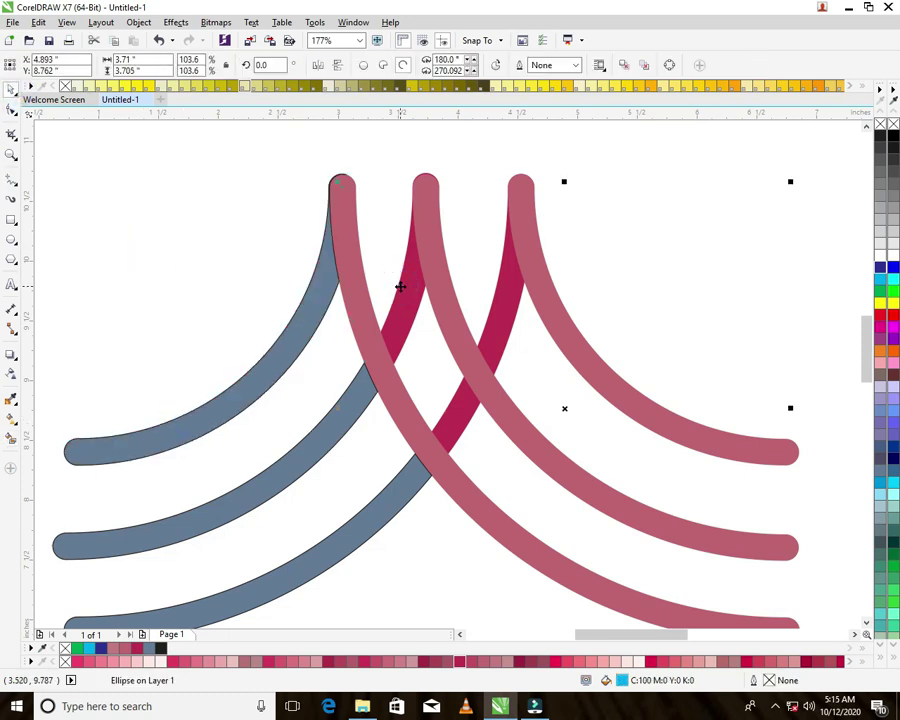
{"action": "left_click", "coordinate": [287, 160]}
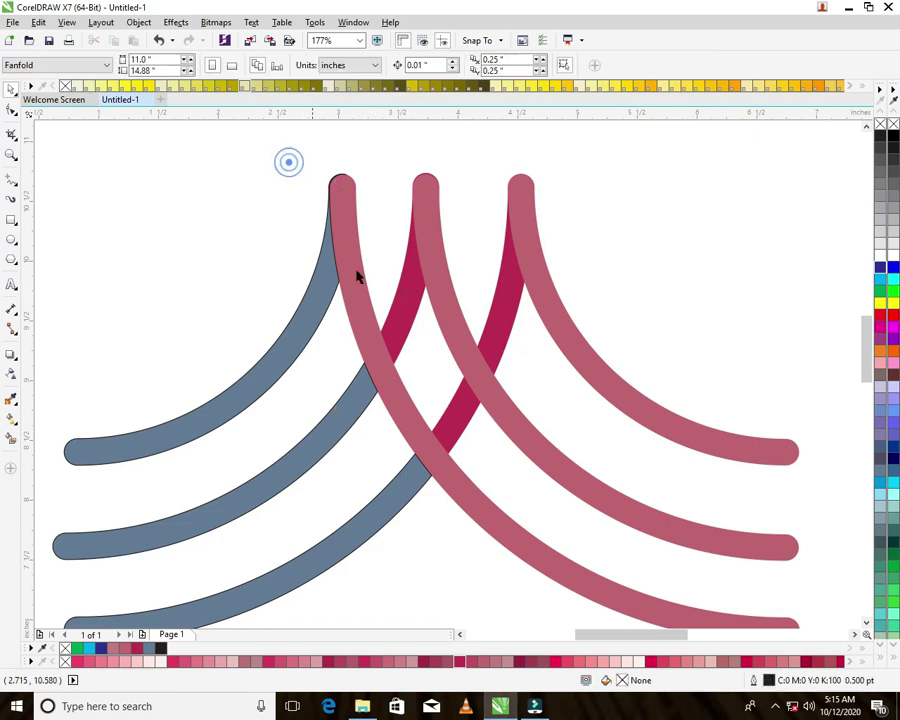
{"action": "left_click", "coordinate": [396, 305]}
{"action": "left_click", "coordinate": [397, 313]}
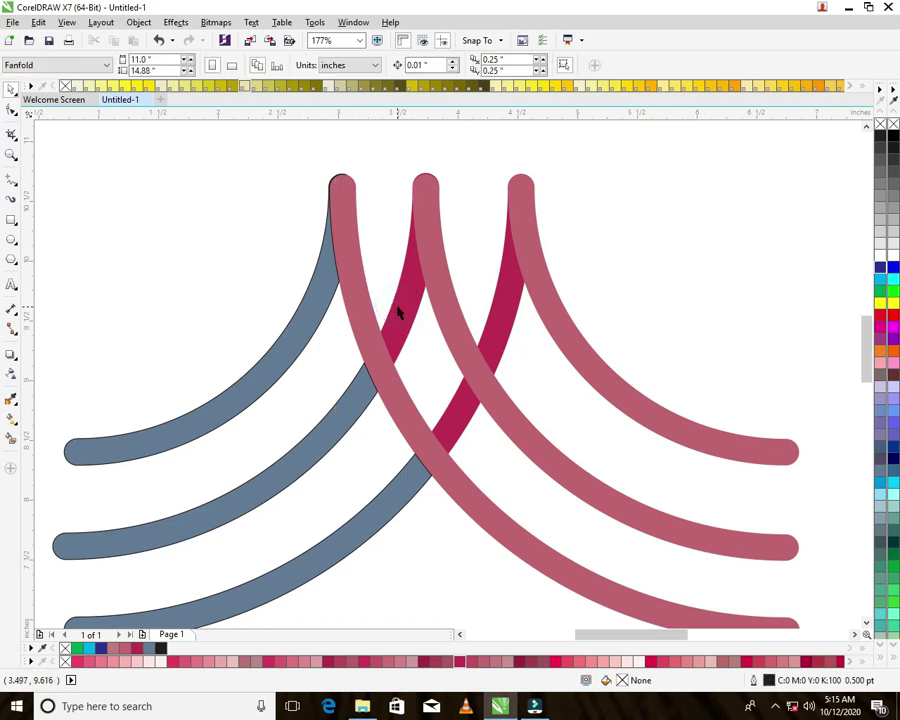
{"action": "left_click", "coordinate": [406, 313]}
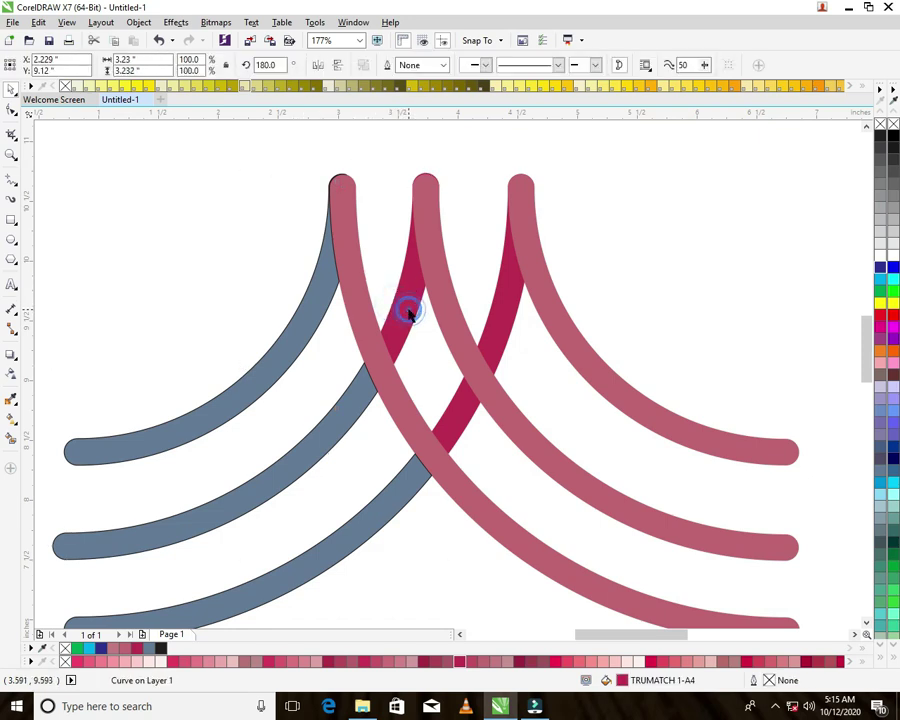
{"action": "key", "text": "Delete"}
{"action": "left_click", "coordinate": [453, 428]}
{"action": "key", "text": "Delete"}
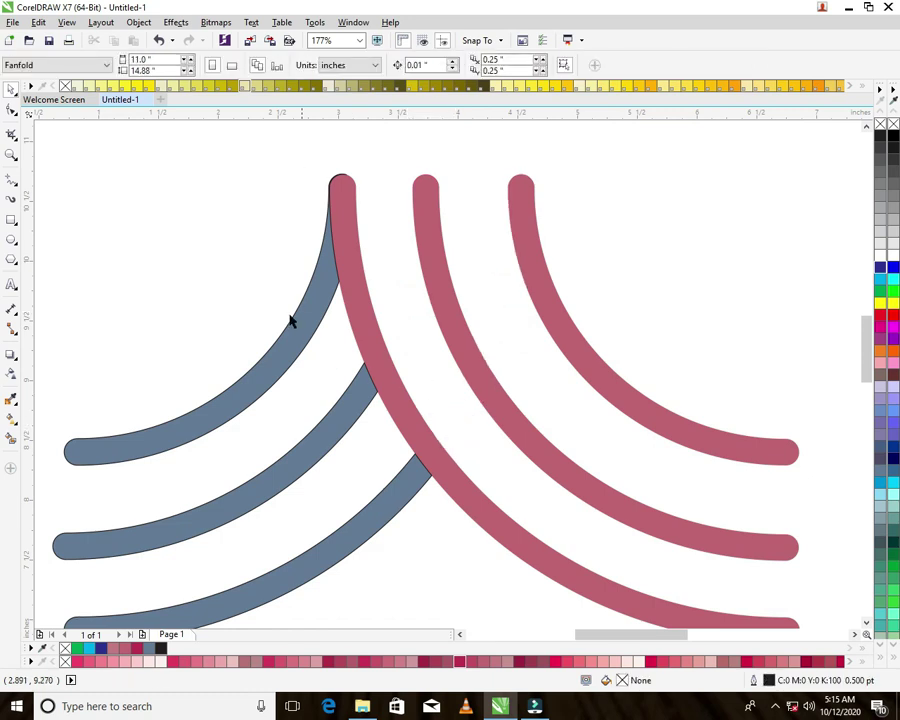
{"action": "left_click", "coordinate": [297, 325]}
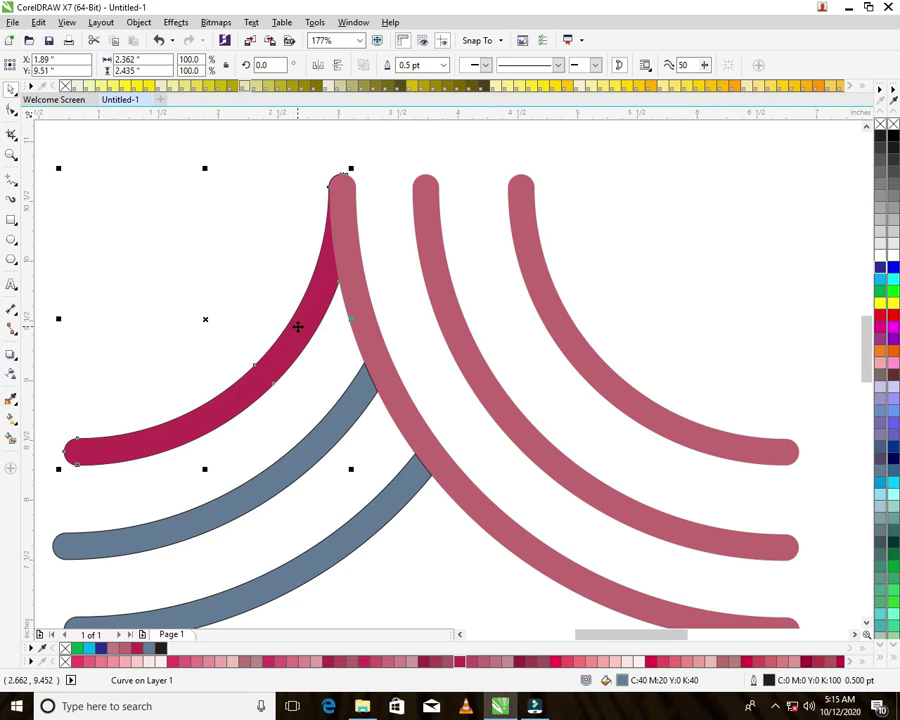
{"action": "key", "text": "Escape"}
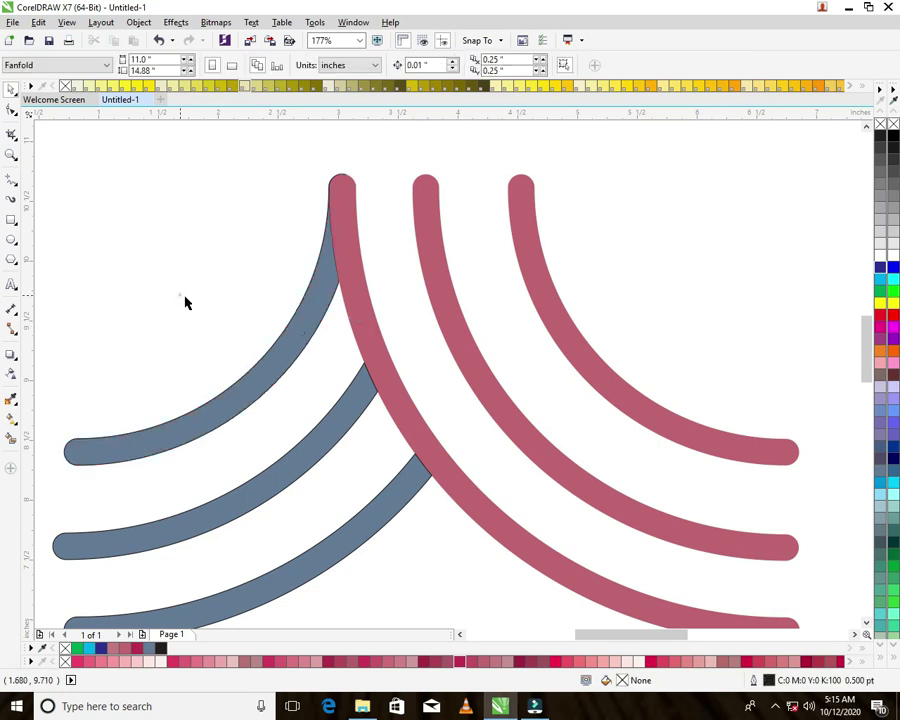
- Fill the three smart-filled arc sections with TRUMATCH 1-A4 and remove their outlines
{"action": "left_click", "coordinate": [265, 366]}
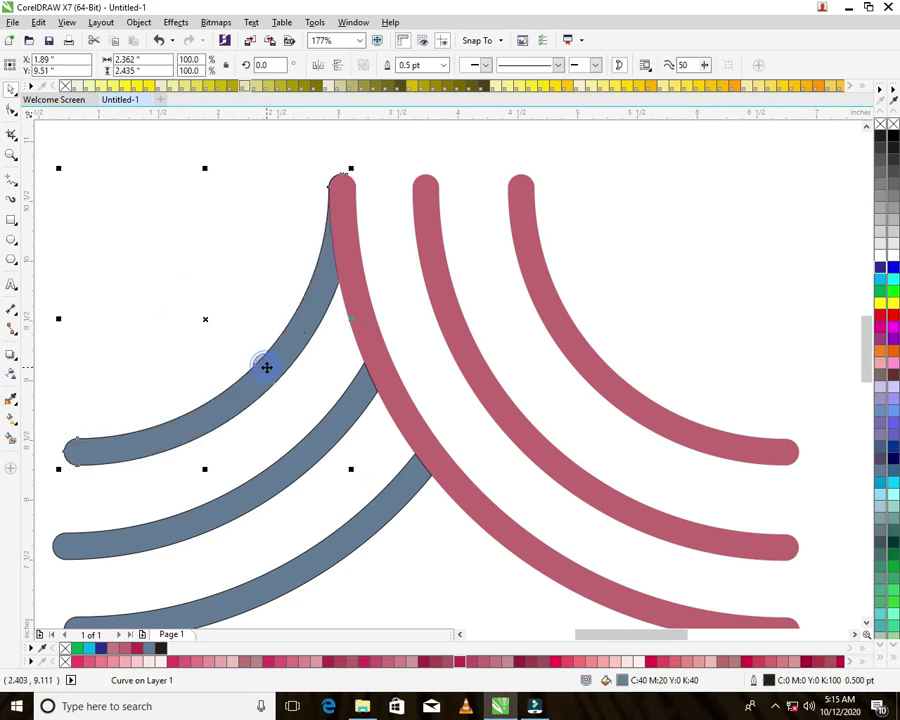
{"action": "left_click", "coordinate": [292, 463], "text": "shift"}
{"action": "left_click", "coordinate": [310, 554], "text": "shift"}
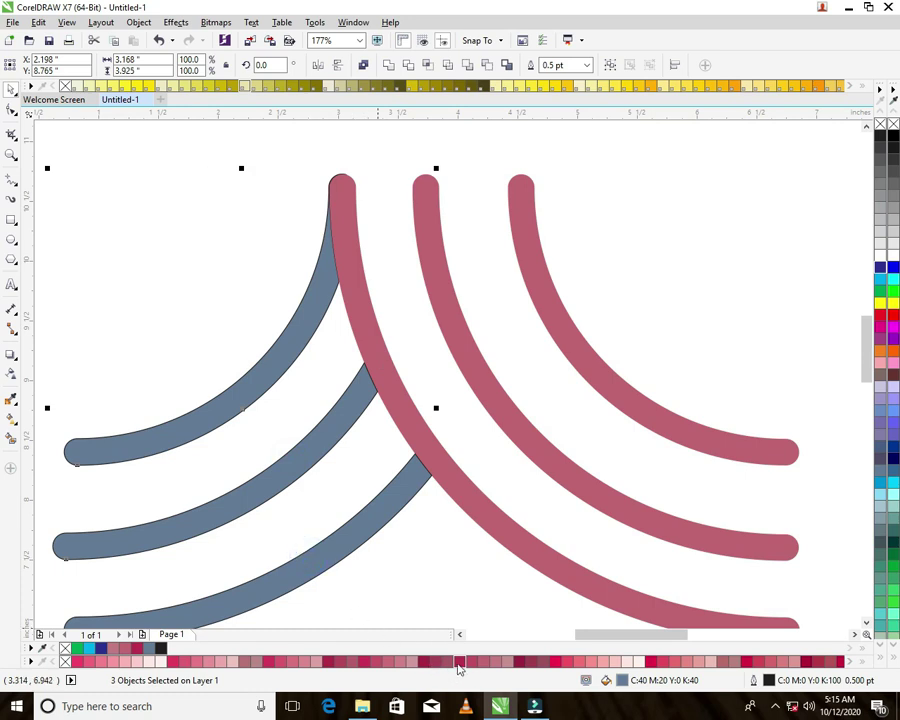
{"action": "left_click", "coordinate": [458, 663]}
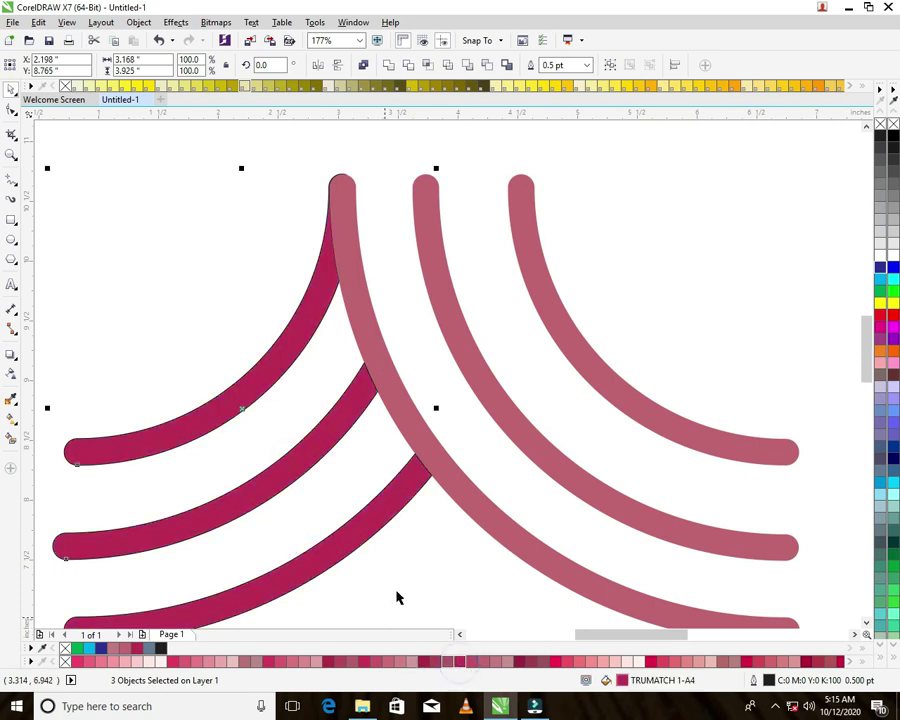
{"action": "left_click", "coordinate": [620, 90]}
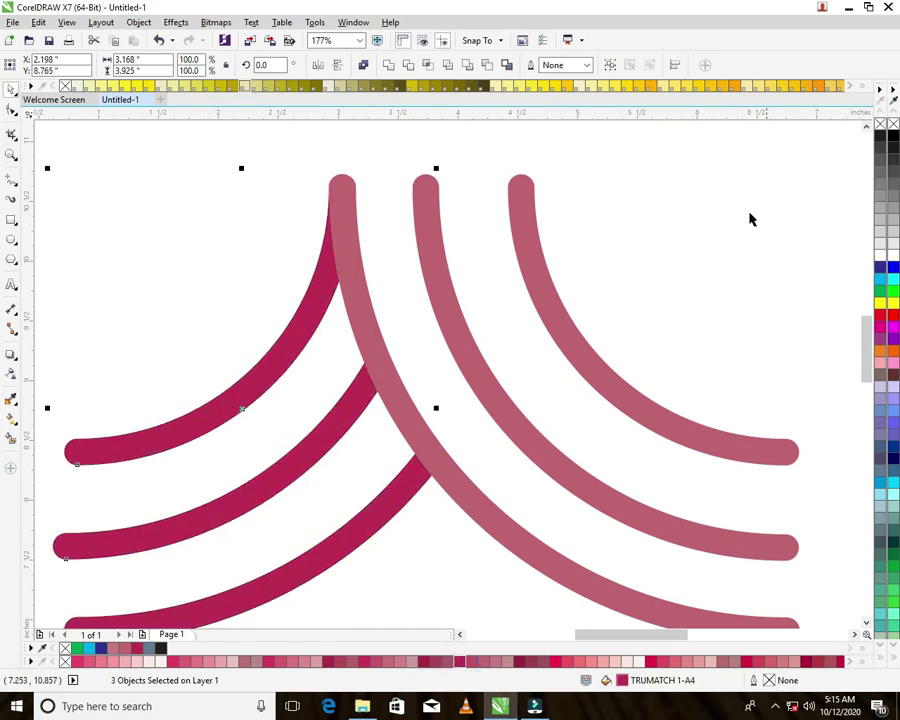
{"action": "left_click", "coordinate": [724, 219]}
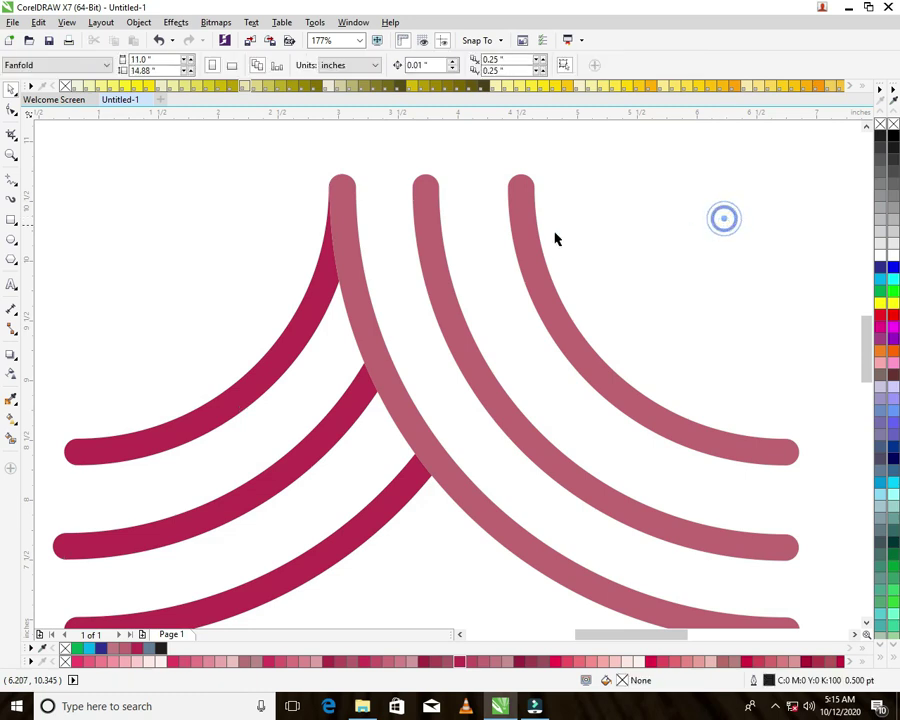
- Draw a slanted straight line about 1.42 by 2.9 inches across the darker arcs' upper ends, then move it about 0.15 inch left
{"action": "left_click", "coordinate": [12, 184]}
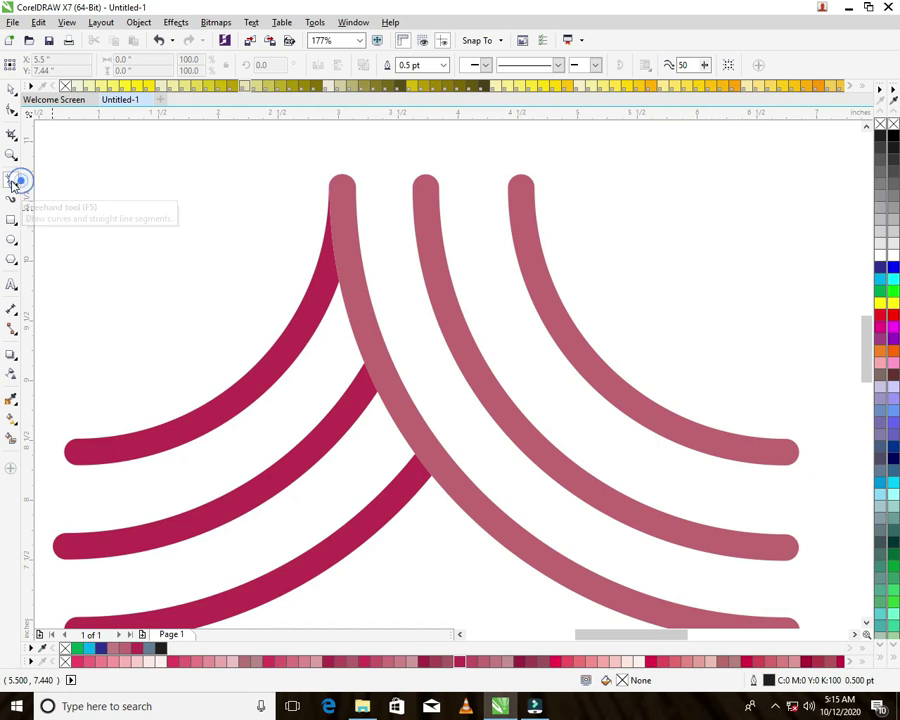
{"action": "left_click", "coordinate": [292, 224]}
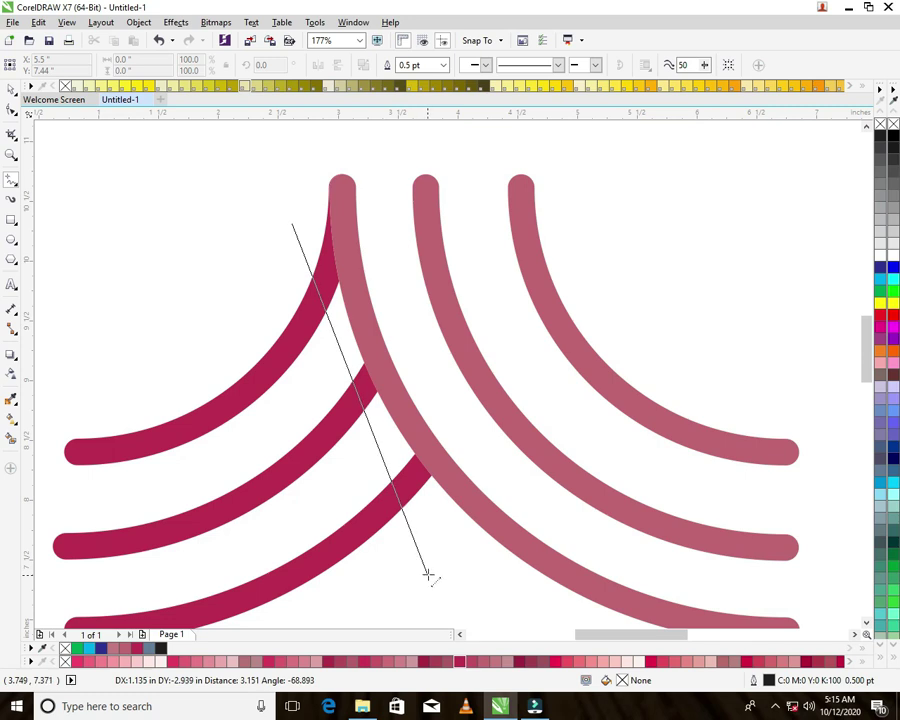
{"action": "left_click", "coordinate": [462, 572]}
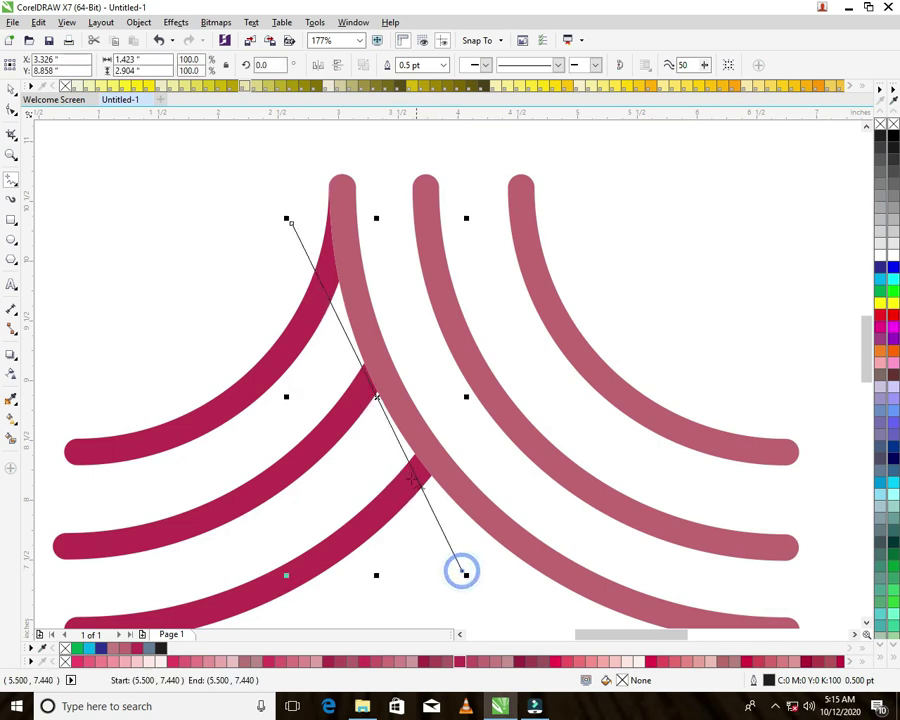
{"action": "left_click_drag", "start_coordinate": [375, 403], "coordinate": [357, 398]}
{"action": "left_click", "coordinate": [11, 89]}
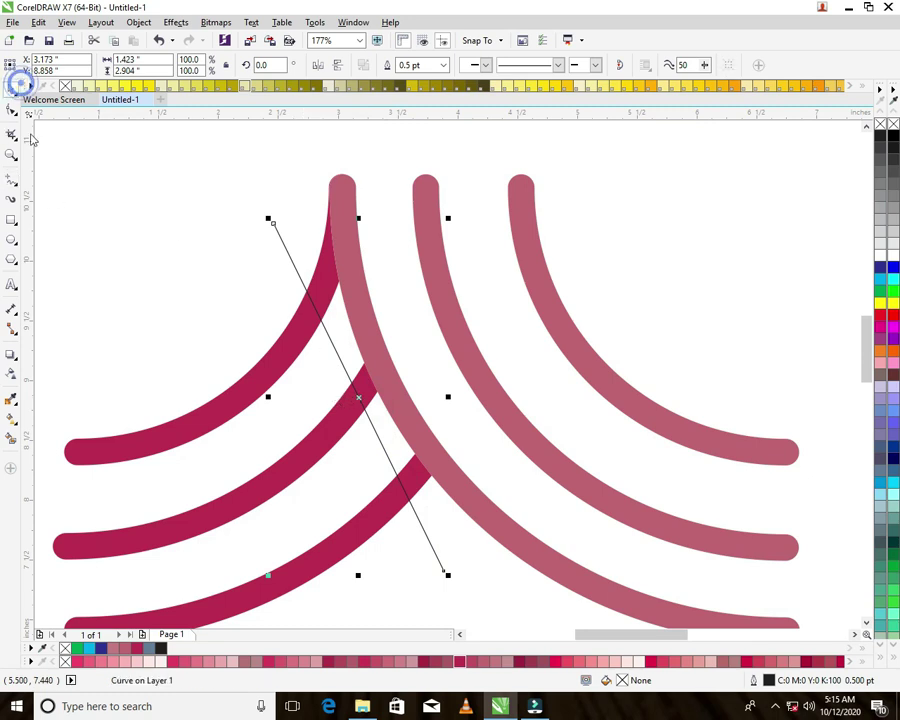
- Smart-fill the three darker arcs' upper ends between the slanted line and the longest lighter arc with C:40 M:20 Y:0 K:40 and a 0.5 pt outline
{"action": "left_click", "coordinate": [86, 211]}
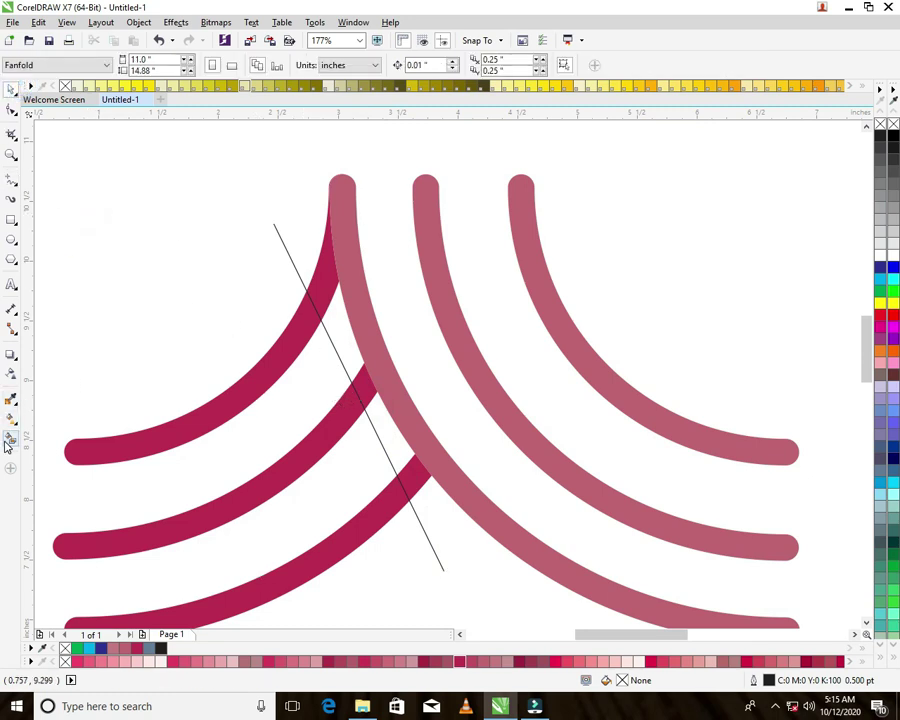
{"action": "left_click", "coordinate": [9, 439]}
{"action": "left_click", "coordinate": [322, 293]}
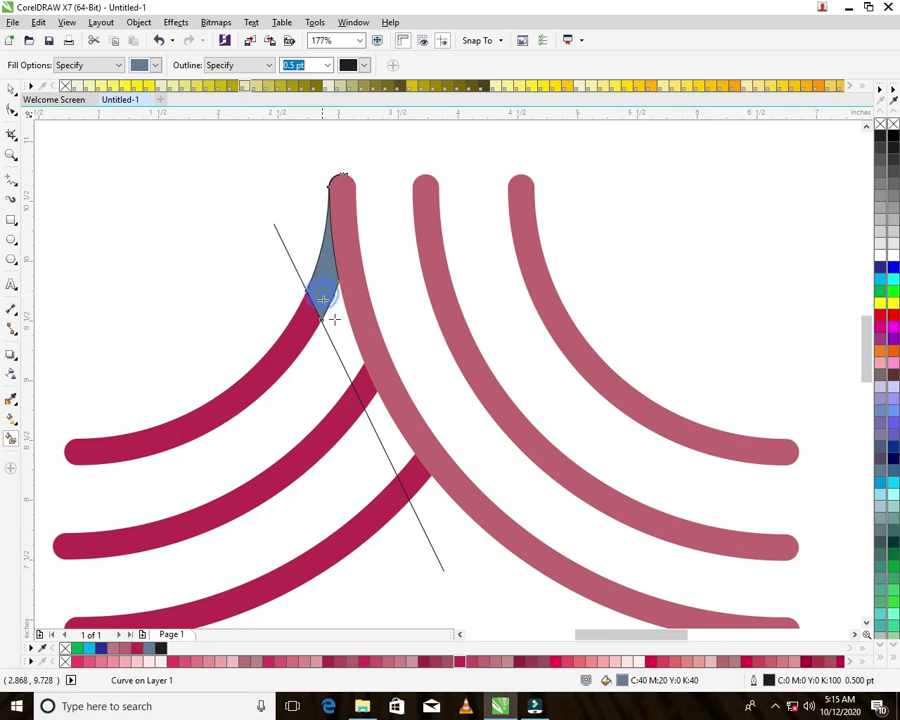
{"action": "left_click", "coordinate": [363, 383]}
{"action": "left_click", "coordinate": [416, 480]}
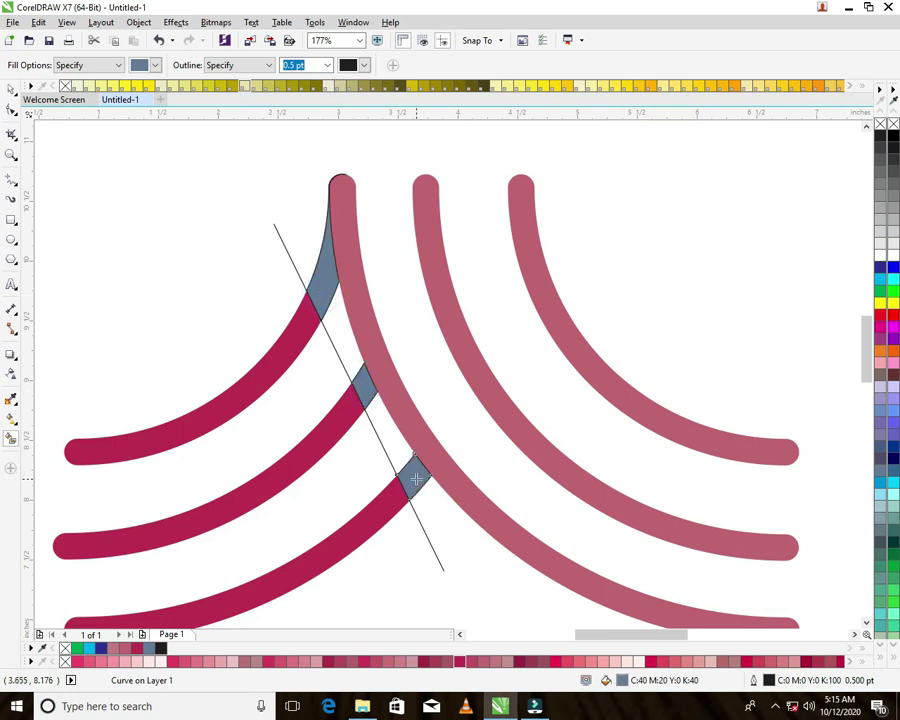
- Delete the slanted straight line that crosses the darker arcs' upper ends
{"action": "left_click", "coordinate": [11, 88]}
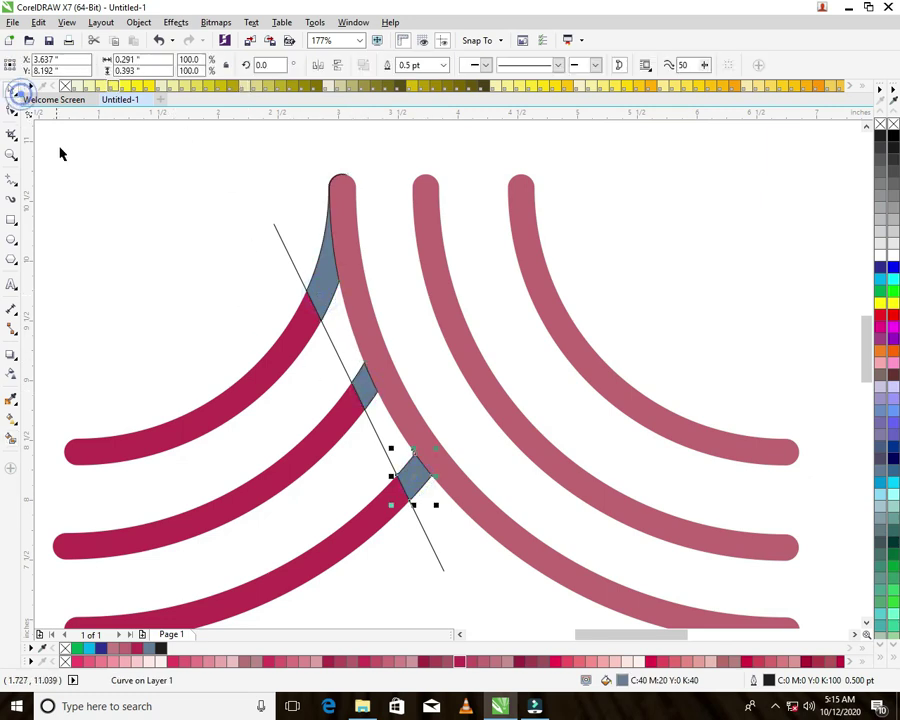
{"action": "left_click", "coordinate": [110, 203]}
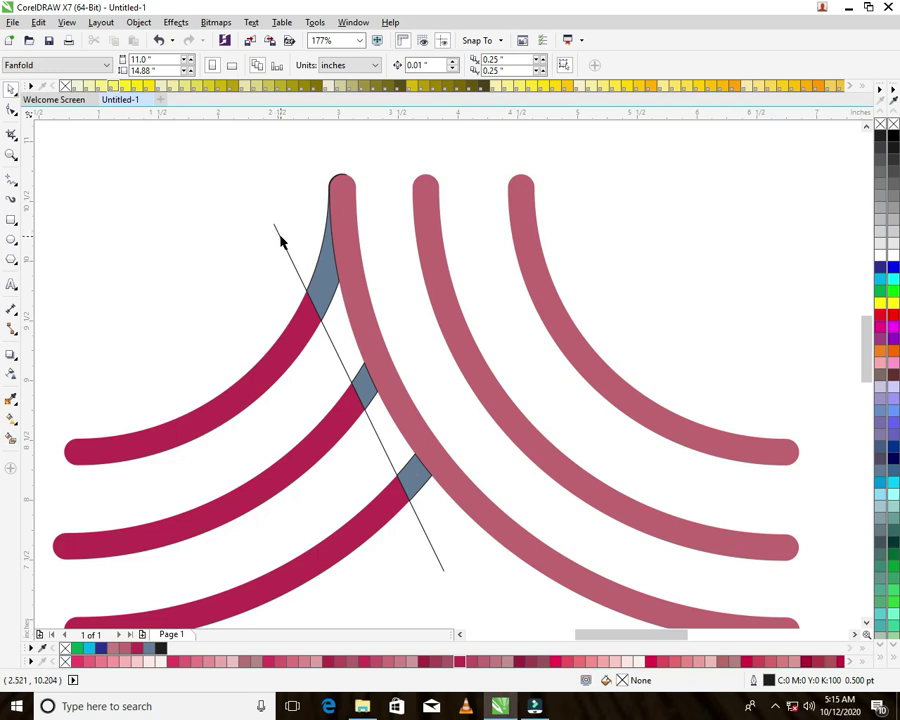
{"action": "left_click", "coordinate": [281, 237]}
{"action": "key", "text": "Delete"}
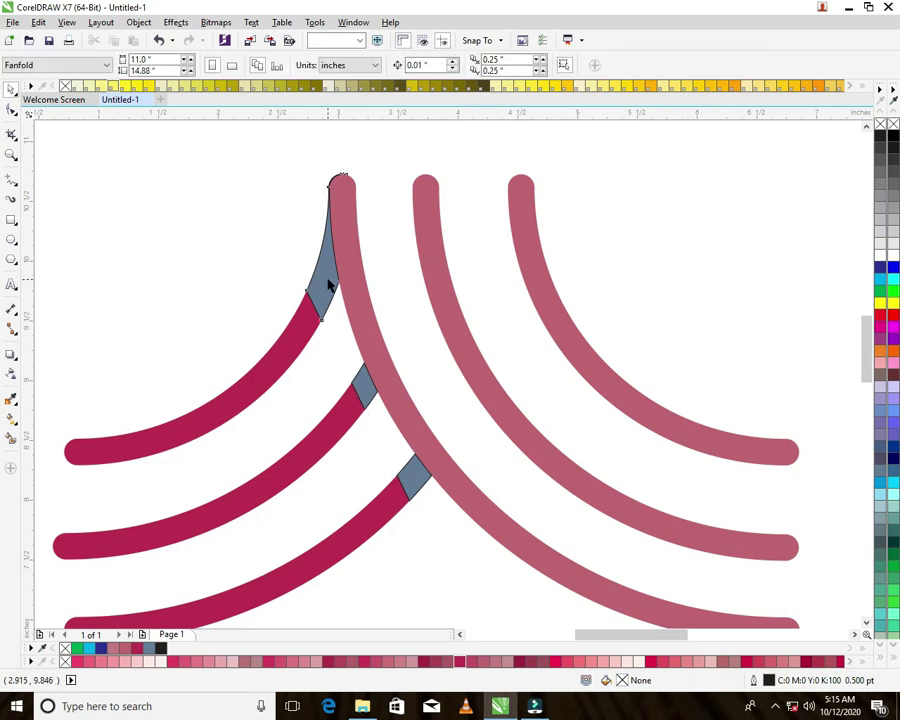
- Fill the three smart-filled end pieces with black (C:0 M:0 Y:0 K:100) and remove their outlines
{"action": "left_click", "coordinate": [330, 285]}
{"action": "left_click", "coordinate": [880, 133]}
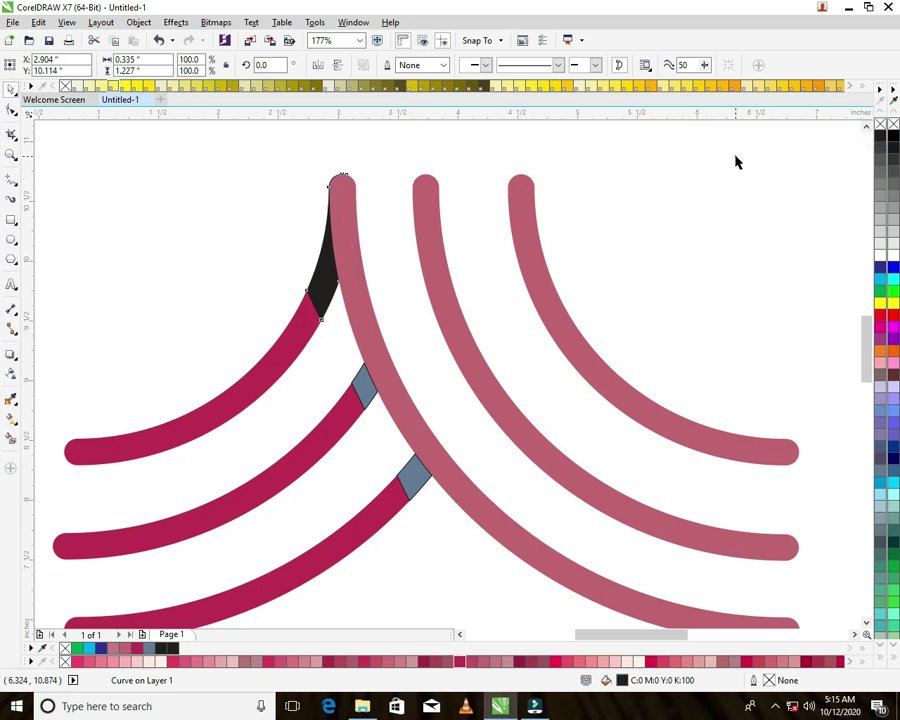
{"action": "left_click", "coordinate": [337, 343]}
{"action": "left_click", "coordinate": [362, 383]}
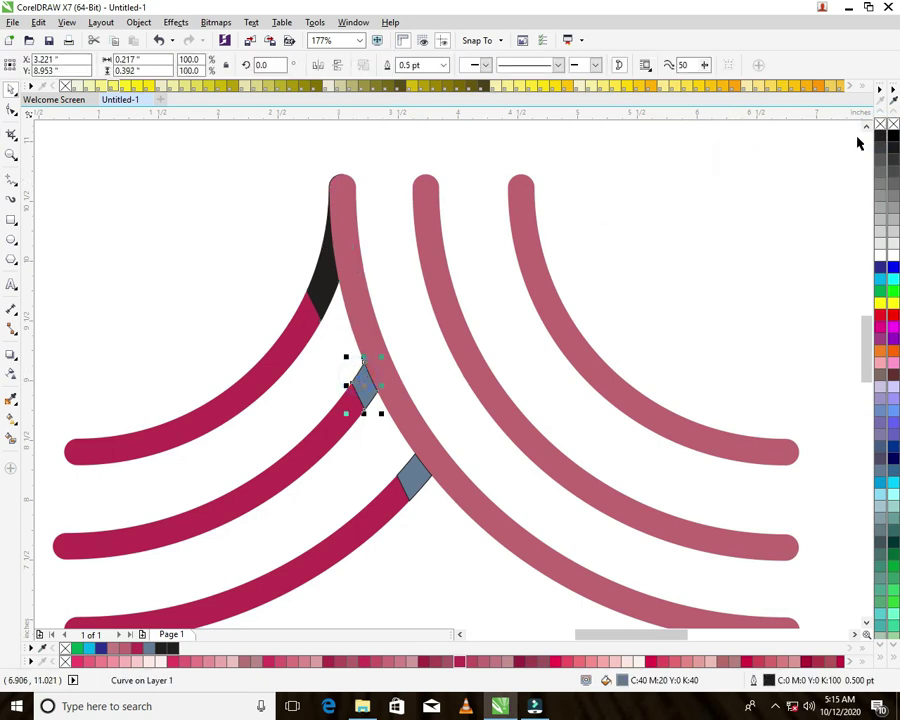
{"action": "left_click", "coordinate": [878, 133]}
{"action": "left_click", "coordinate": [733, 192]}
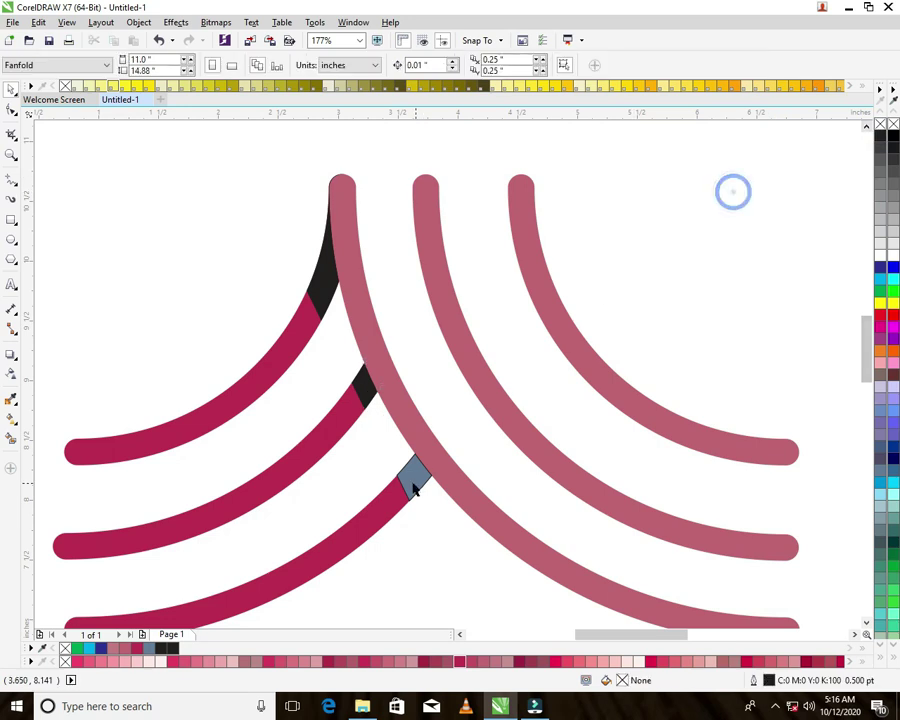
{"action": "left_click", "coordinate": [413, 478]}
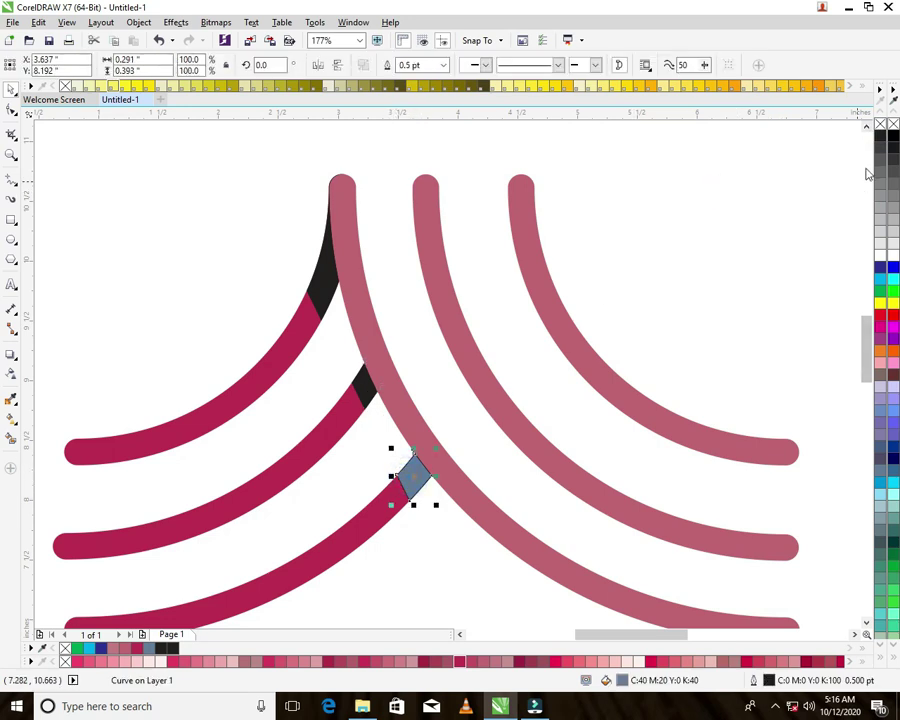
{"action": "left_click", "coordinate": [878, 136]}
{"action": "right_click", "coordinate": [880, 124]}
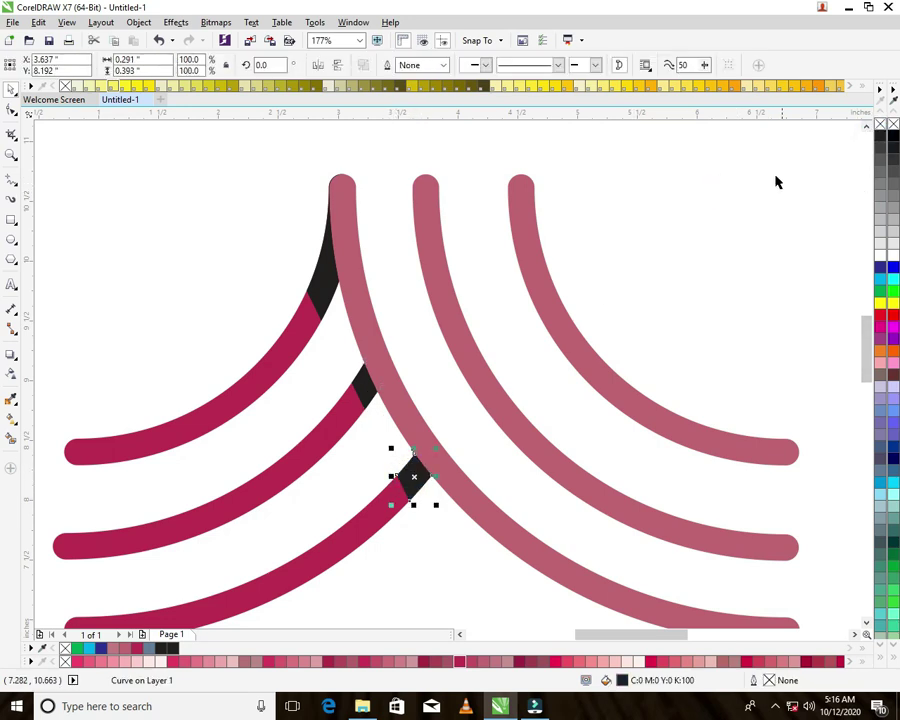
{"action": "left_click", "coordinate": [757, 177]}
- Apply a linear transparency to the uppermost black end piece, fading from opaque at its upper part to 100% transparent at its lower end
{"action": "left_click", "coordinate": [323, 308]}
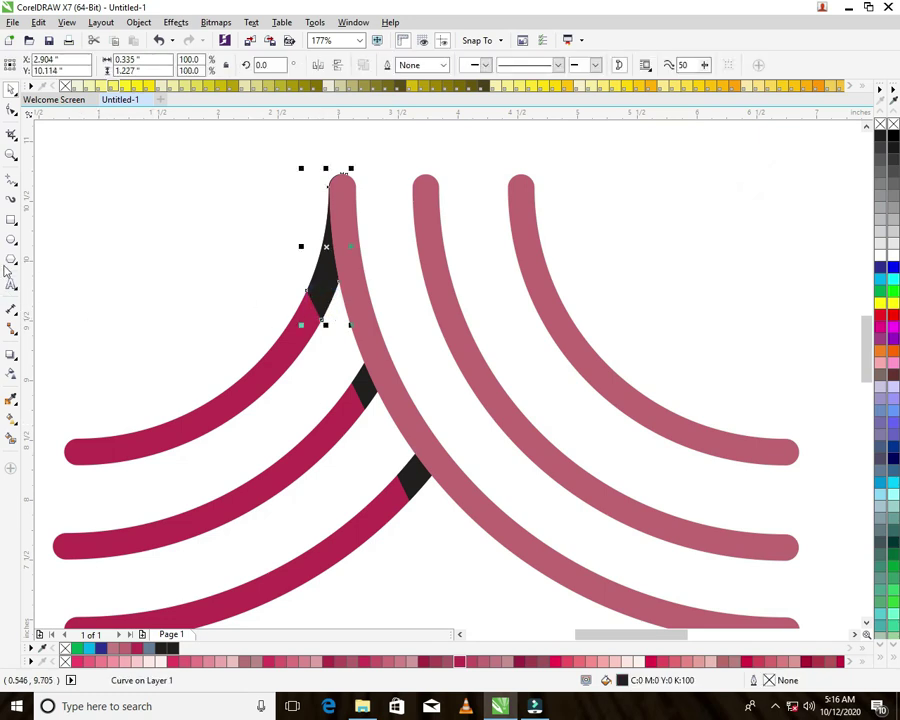
{"action": "left_click", "coordinate": [11, 375]}
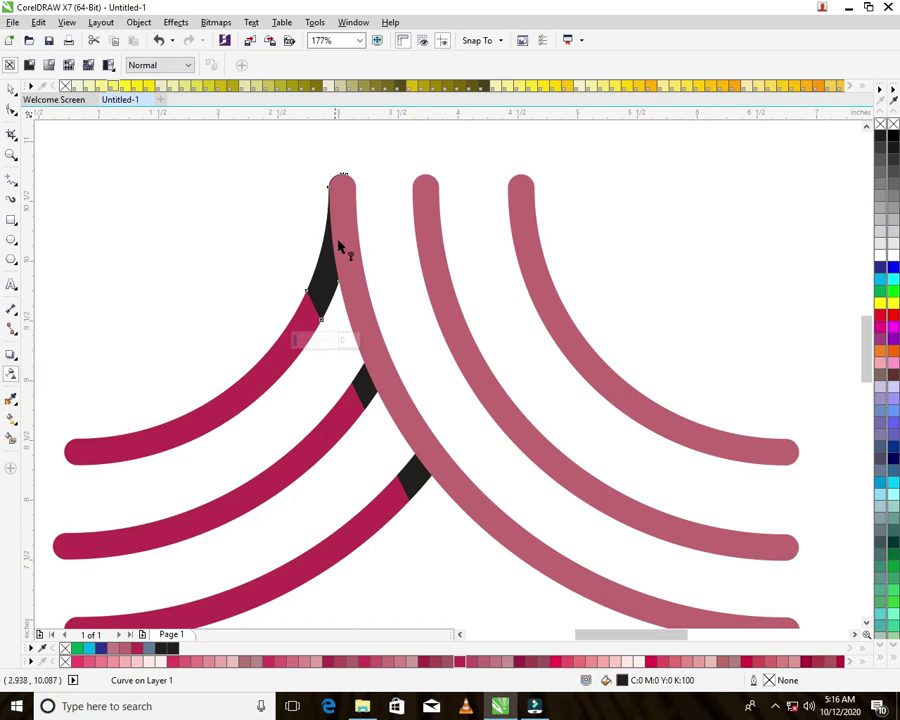
{"action": "left_click_drag", "start_coordinate": [338, 240], "coordinate": [313, 303]}
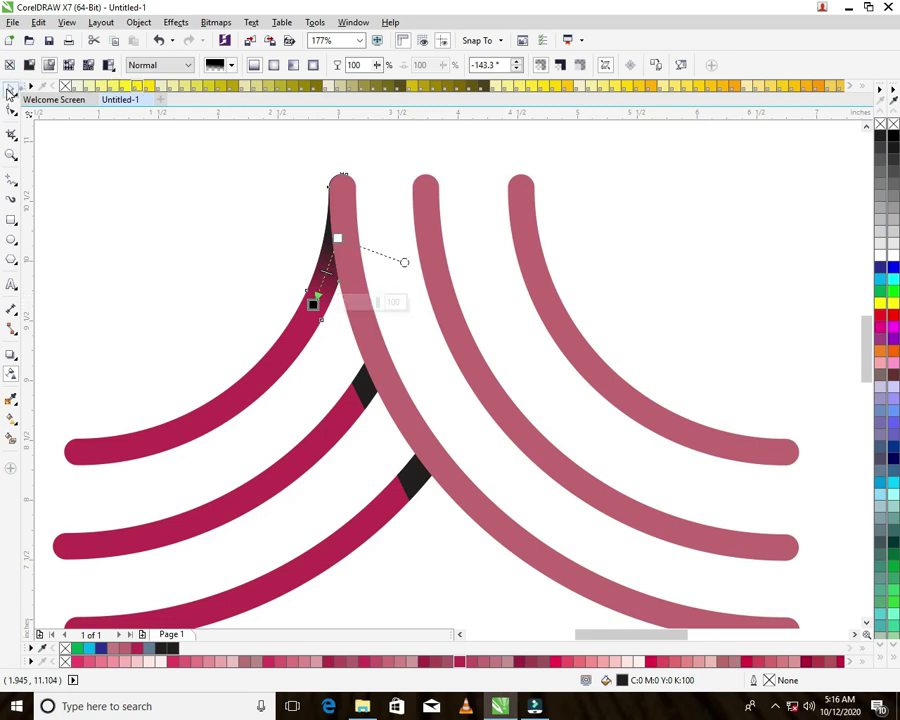
{"action": "left_click", "coordinate": [9, 89]}
{"action": "left_click", "coordinate": [118, 208]}
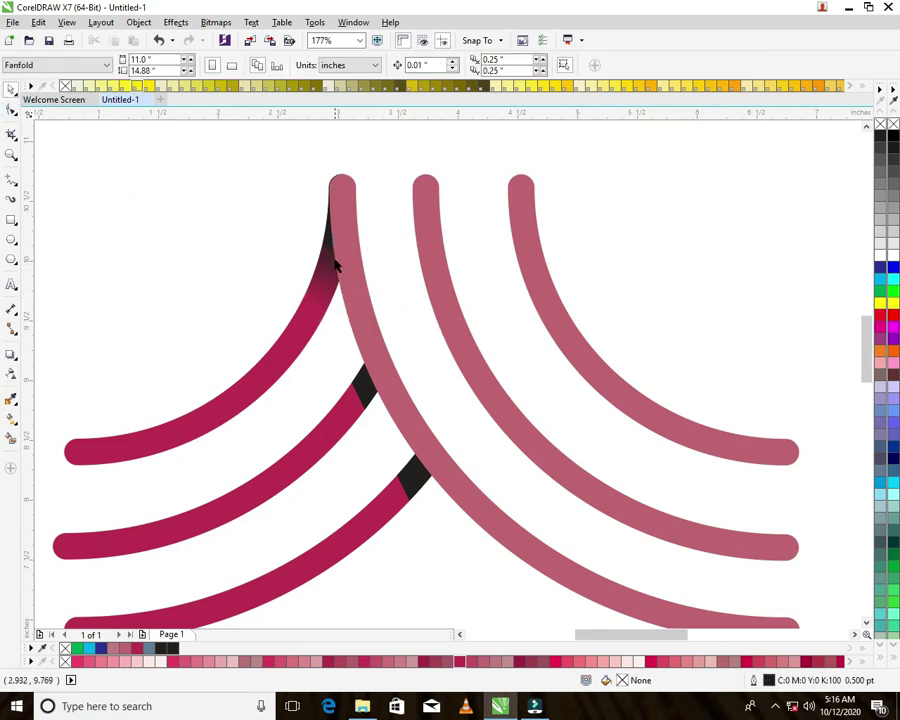
- Fade the middle arc's black end piece with a linear transparency, from opaque beside the lighter arc to 100% transparent toward the darker arc
{"action": "left_click", "coordinate": [362, 410]}
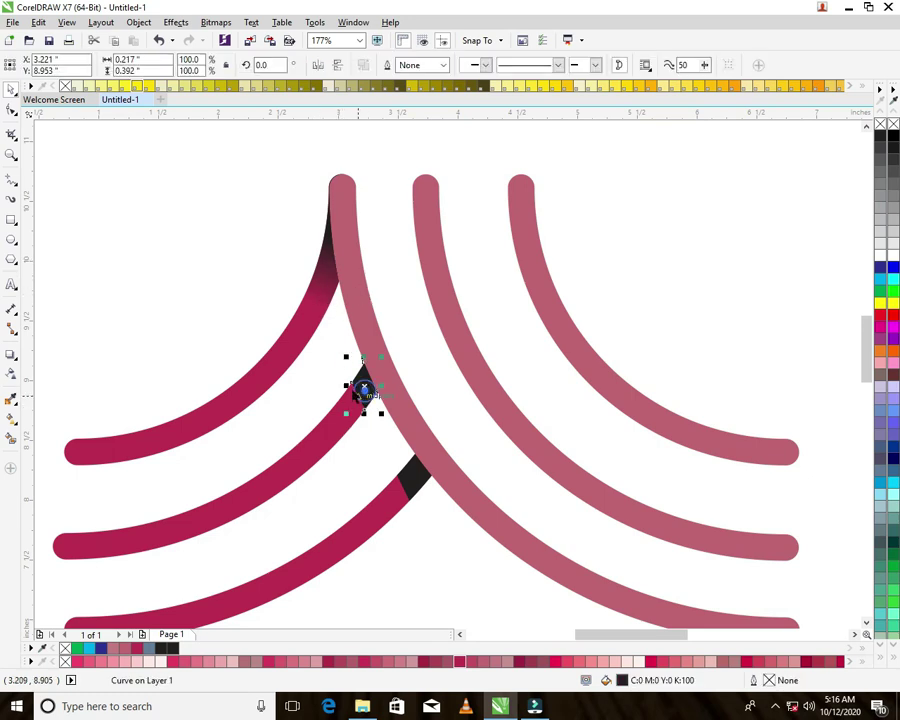
{"action": "left_click", "coordinate": [12, 374]}
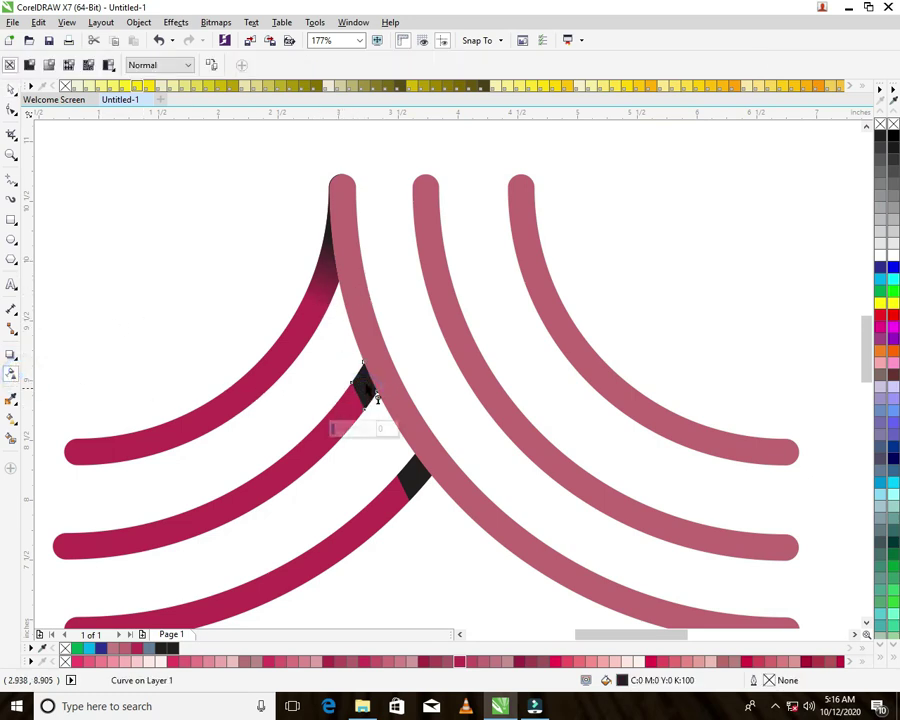
{"action": "left_click", "coordinate": [366, 373]}
{"action": "mouse_move", "coordinate": [362, 398]}
{"action": "left_mouse_down"}
{"action": "mouse_move", "coordinate": [367, 375]}
{"action": "mouse_move", "coordinate": [357, 395]}
{"action": "left_mouse_up"}
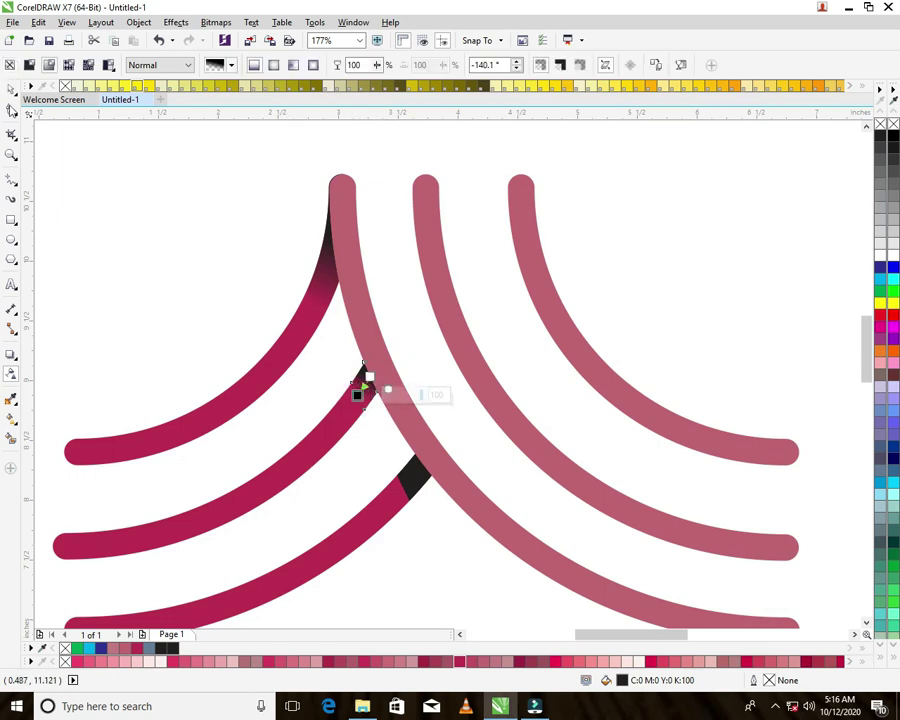
- Add a linear transparency to the lowest arc's black end piece, opaque at the lighter arc and 100% transparent toward its lower-left end
{"action": "left_click", "coordinate": [403, 476]}
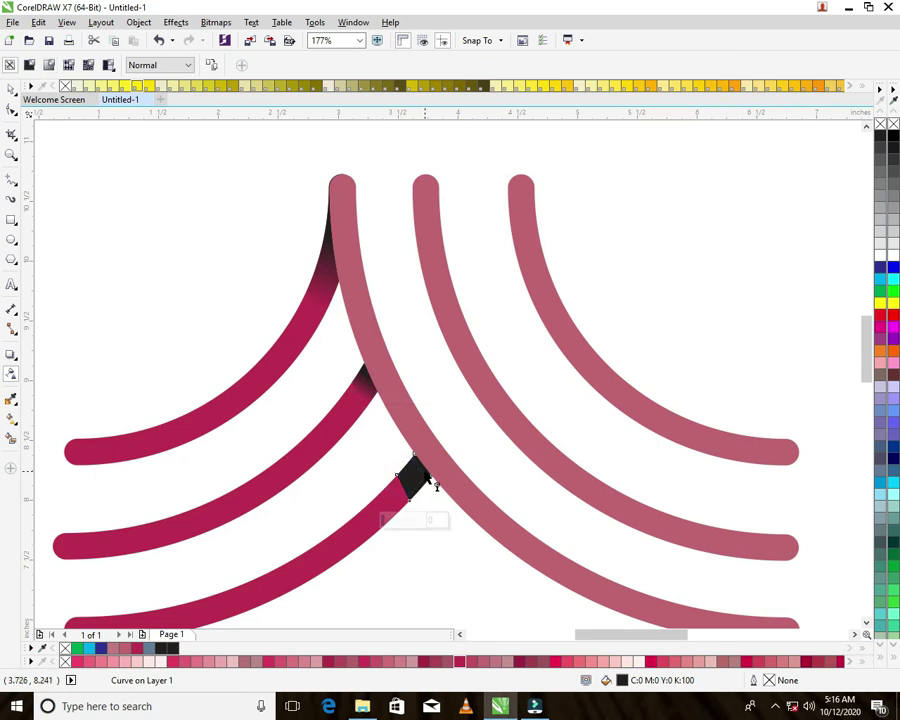
{"action": "left_click_drag", "start_coordinate": [424, 459], "coordinate": [410, 489]}
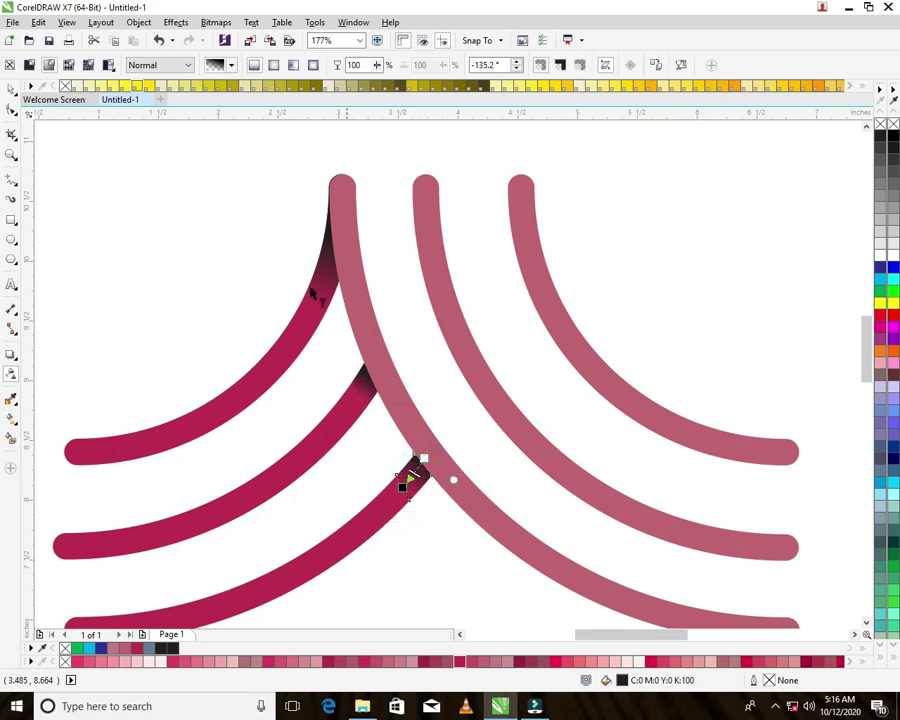
{"action": "left_click", "coordinate": [11, 89]}
{"action": "left_click", "coordinate": [171, 242]}
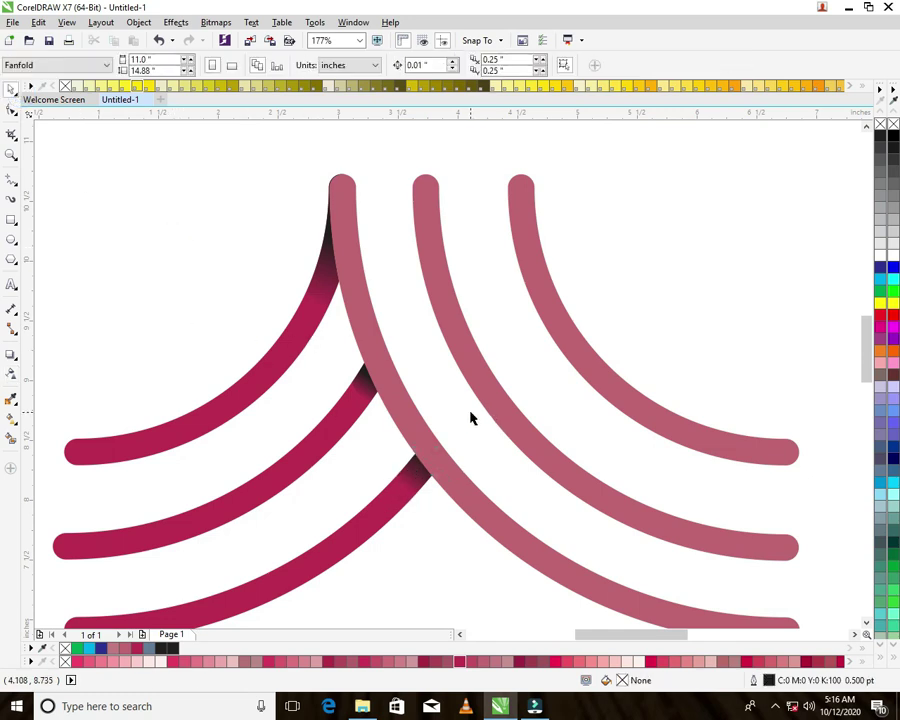
{"action": "scroll", "coordinate": [471, 418], "scroll_direction": "down", "scroll_amount": 2}
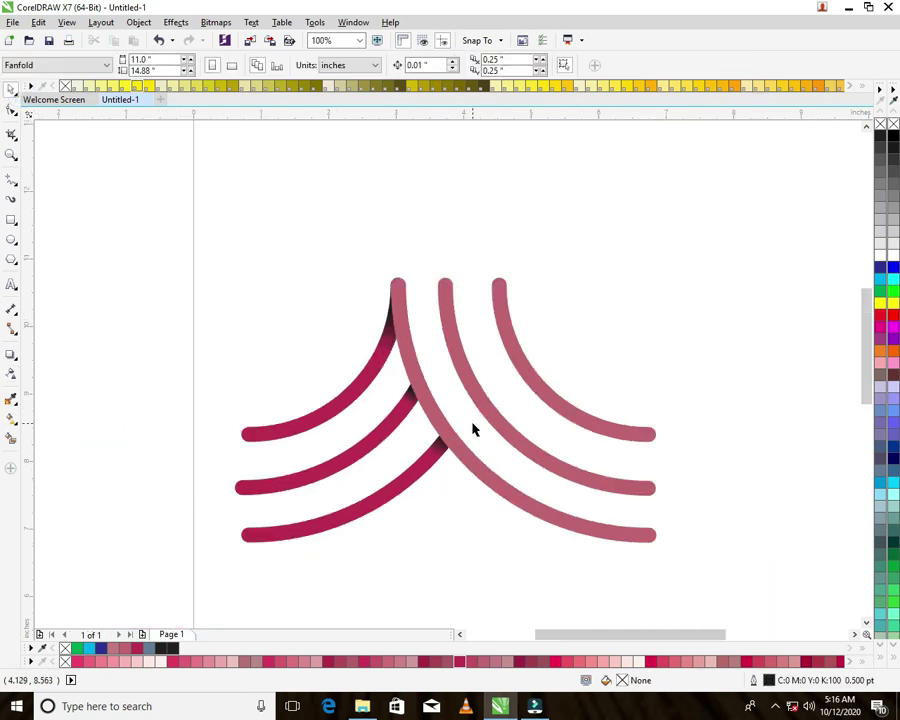
{"action": "scroll", "coordinate": [474, 430], "scroll_direction": "down", "scroll_amount": 1}
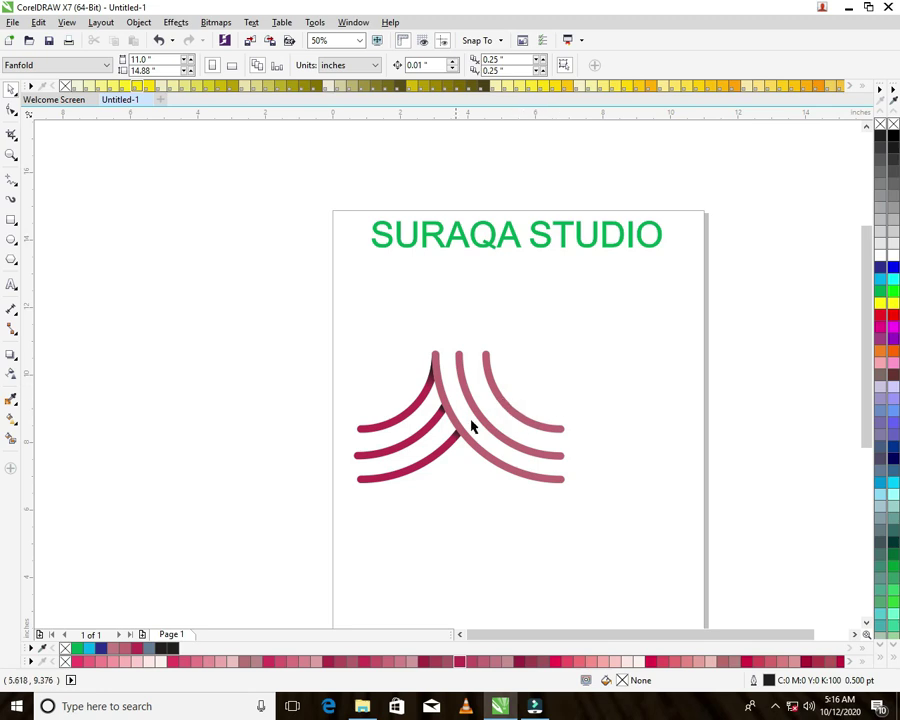